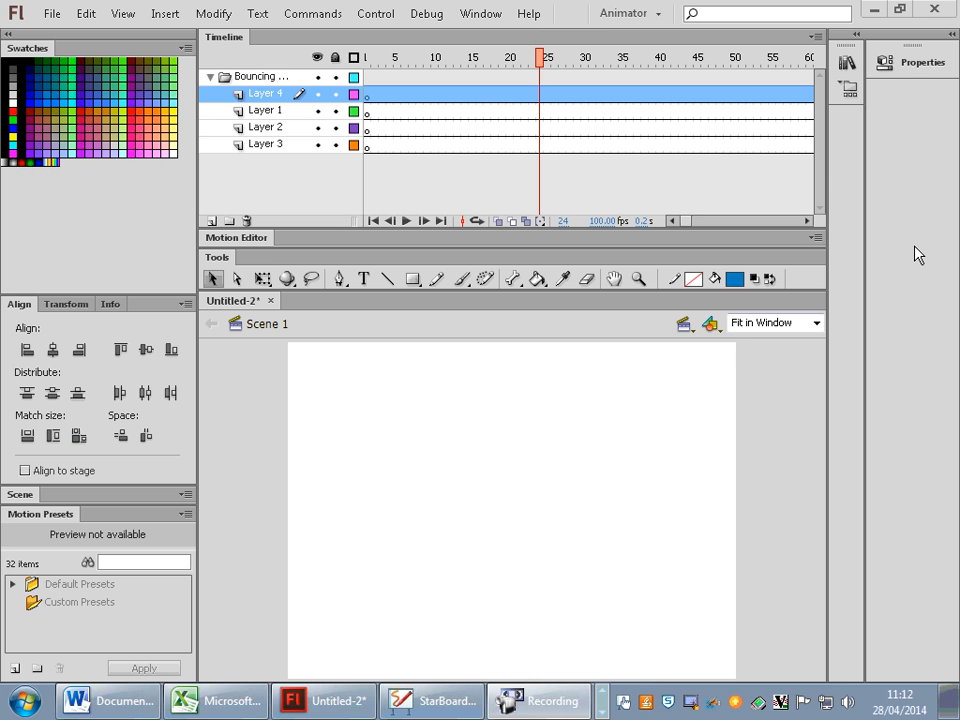
# - Remove all existing frames from the four layers in the Bouncing folder, leaving their timelines empty
pyautogui.click(368, 96)
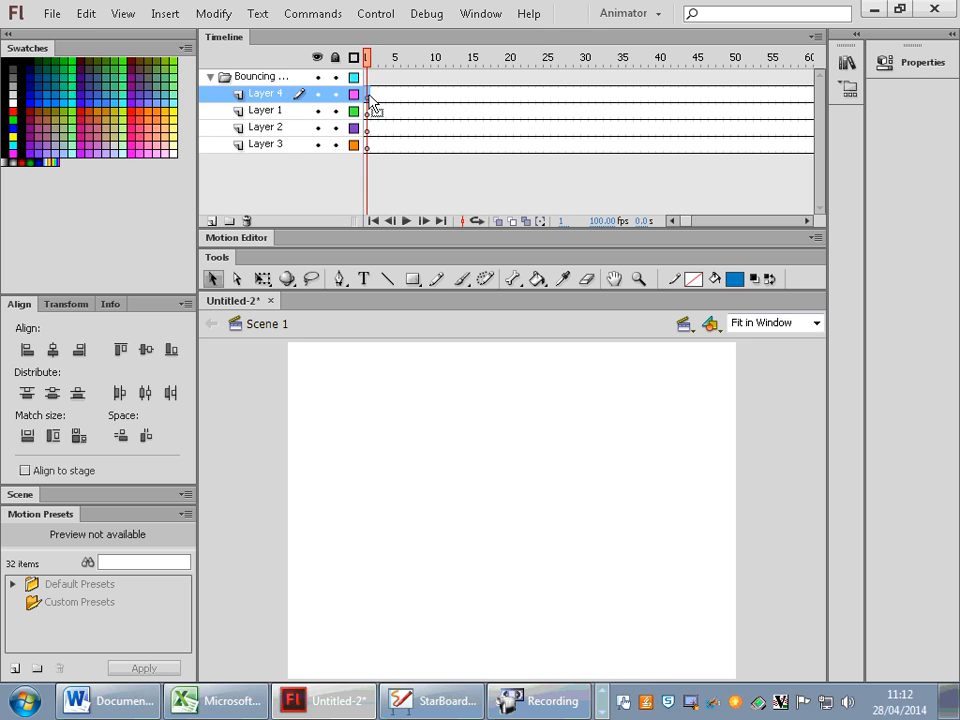
pyautogui.moveTo(687, 220)
pyautogui.mouseDown()
pyautogui.moveTo(729, 218)
pyautogui.moveTo(673, 218)
pyautogui.moveTo(703, 218)
pyautogui.mouseUp()
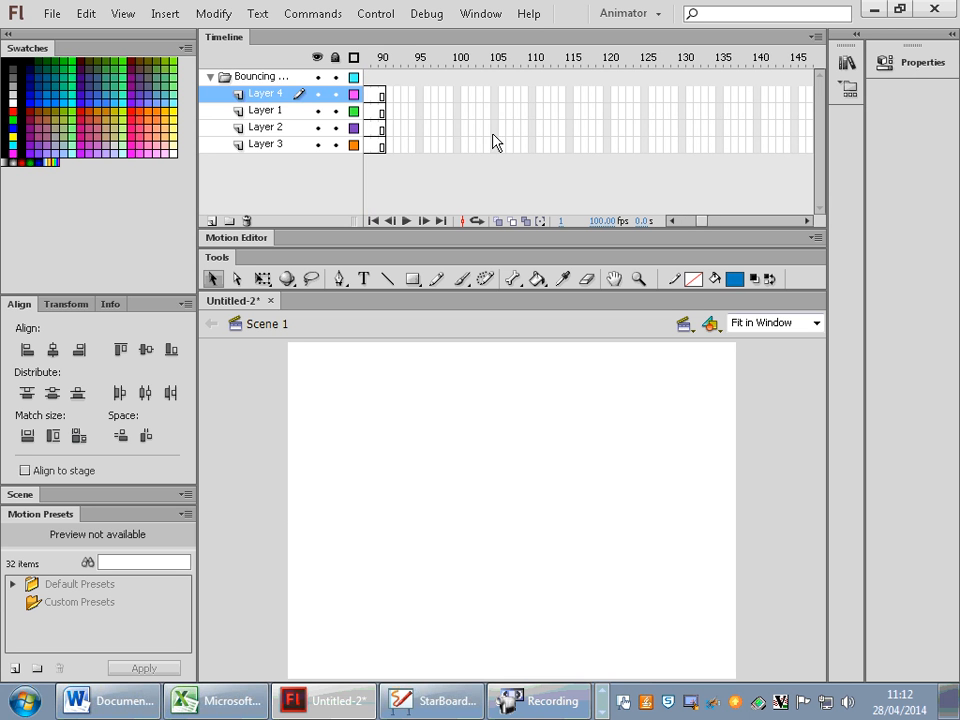
pyautogui.moveTo(459, 133); pyautogui.dragTo(30, 55)
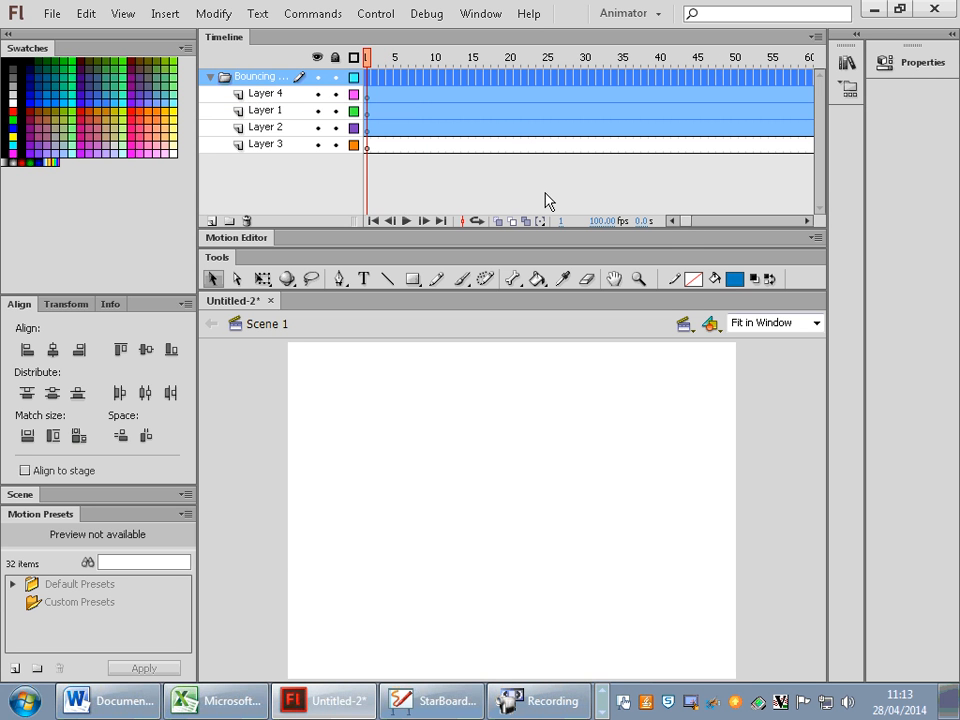
pyautogui.moveTo(689, 219)
pyautogui.mouseDown()
pyautogui.moveTo(713, 219)
pyautogui.moveTo(700, 221)
pyautogui.mouseUp()
pyautogui.click(624, 129)
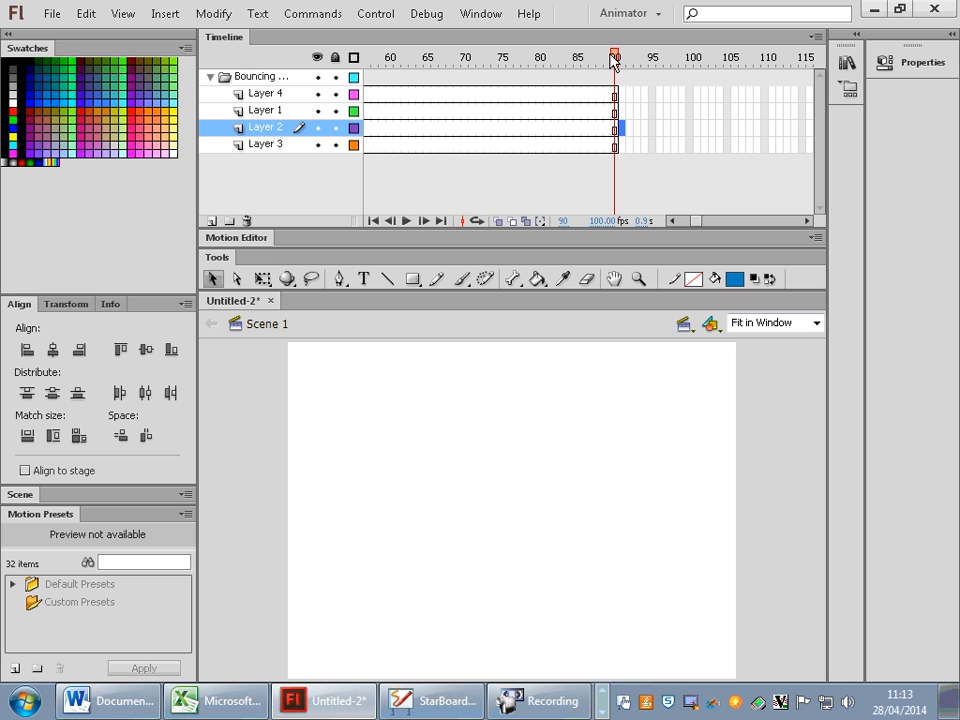
pyautogui.moveTo(639, 152); pyautogui.dragTo(372, 99)
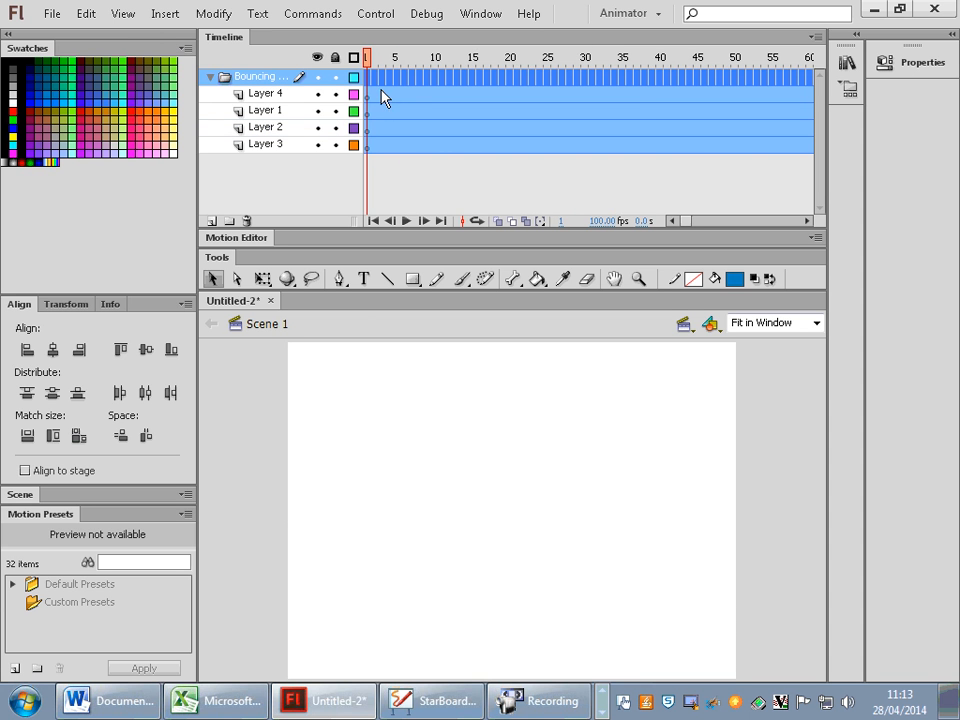
pyautogui.rightClick(381, 97)
pyautogui.click(467, 214)
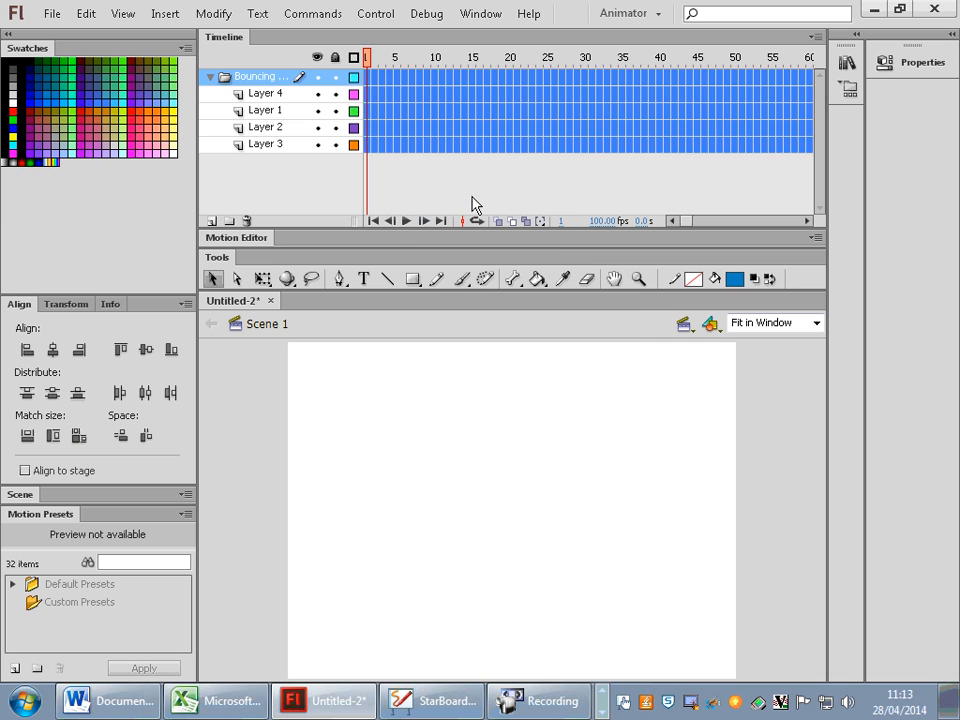
pyautogui.click(479, 144)
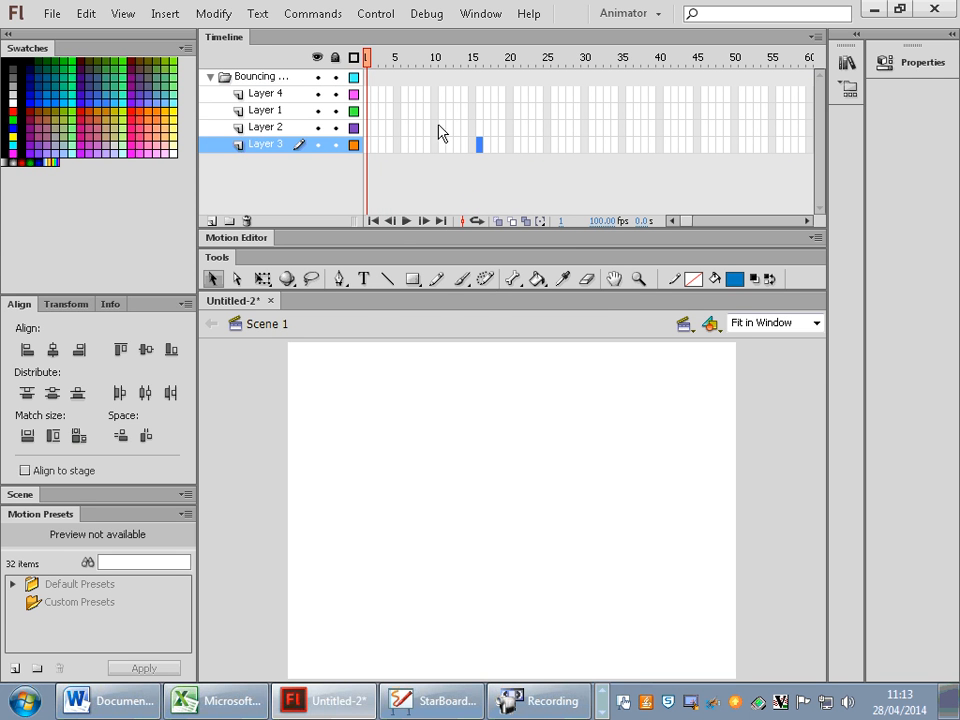
pyautogui.click(370, 94)
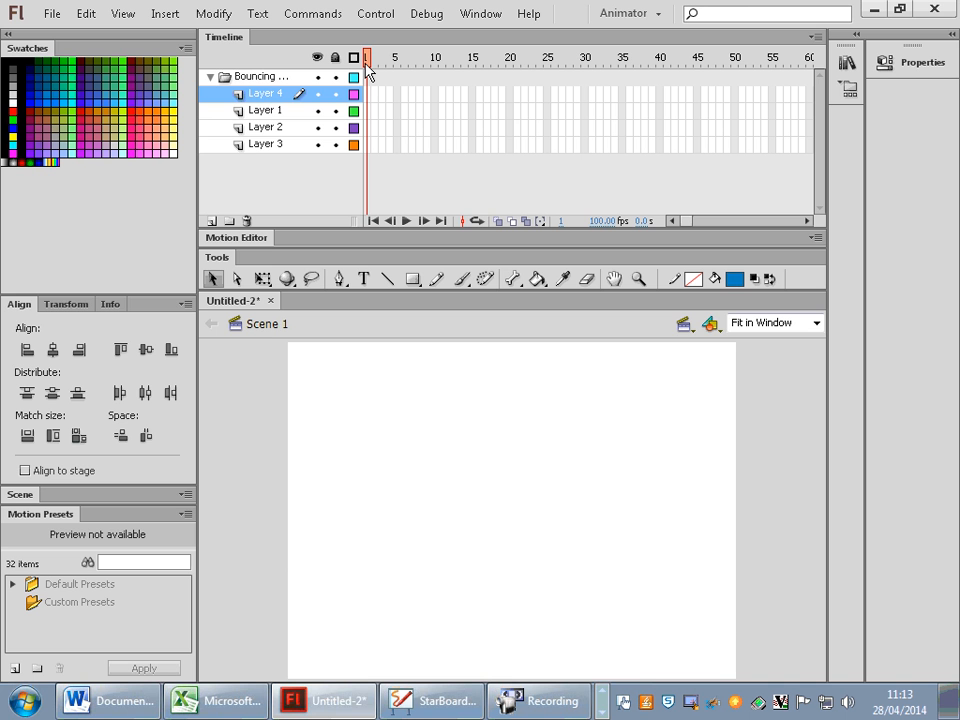
# - Switch to the Word document to read the Flash lesson targets, and return to Flash
pyautogui.click(116, 702)
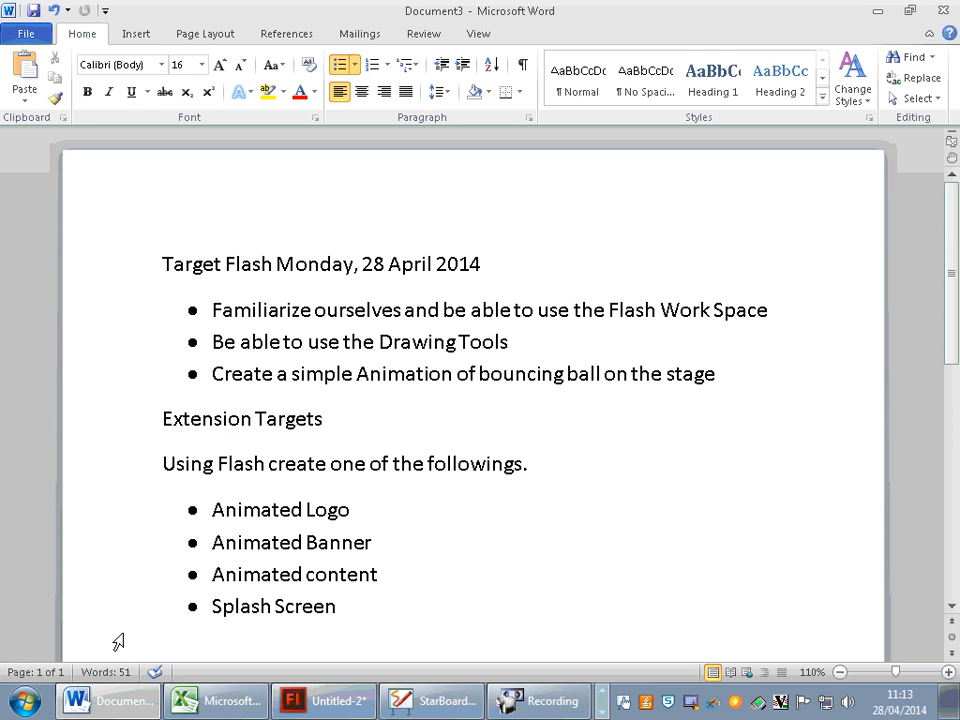
pyautogui.hotkey('alt', 'Tab')
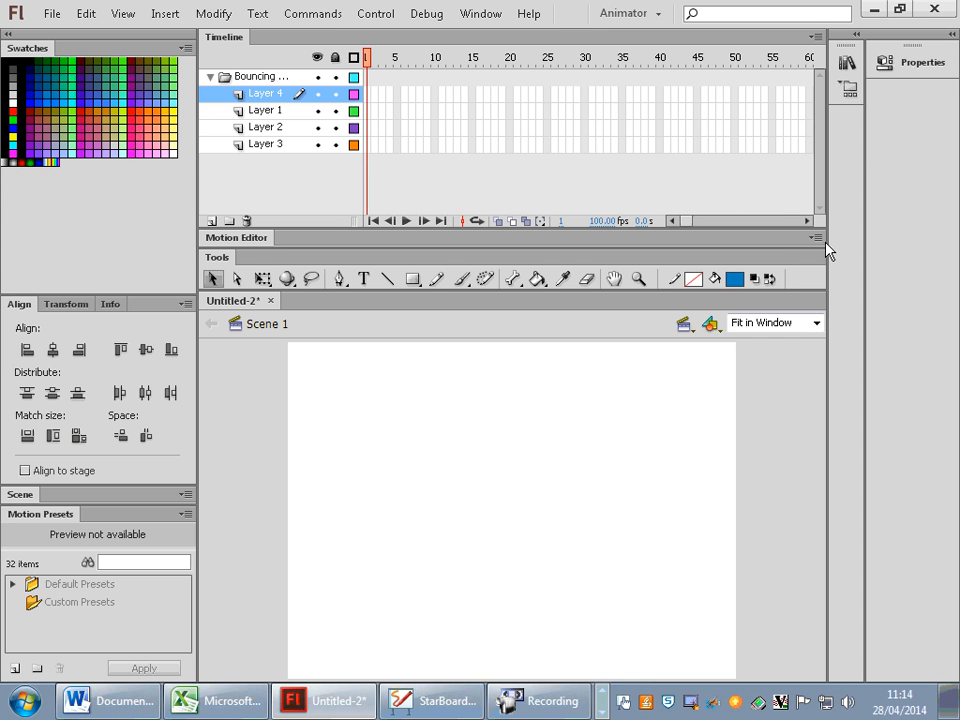
# - Set the document's frame rate to 20 fps and collapse the document properties back out of the way
pyautogui.click(915, 62)
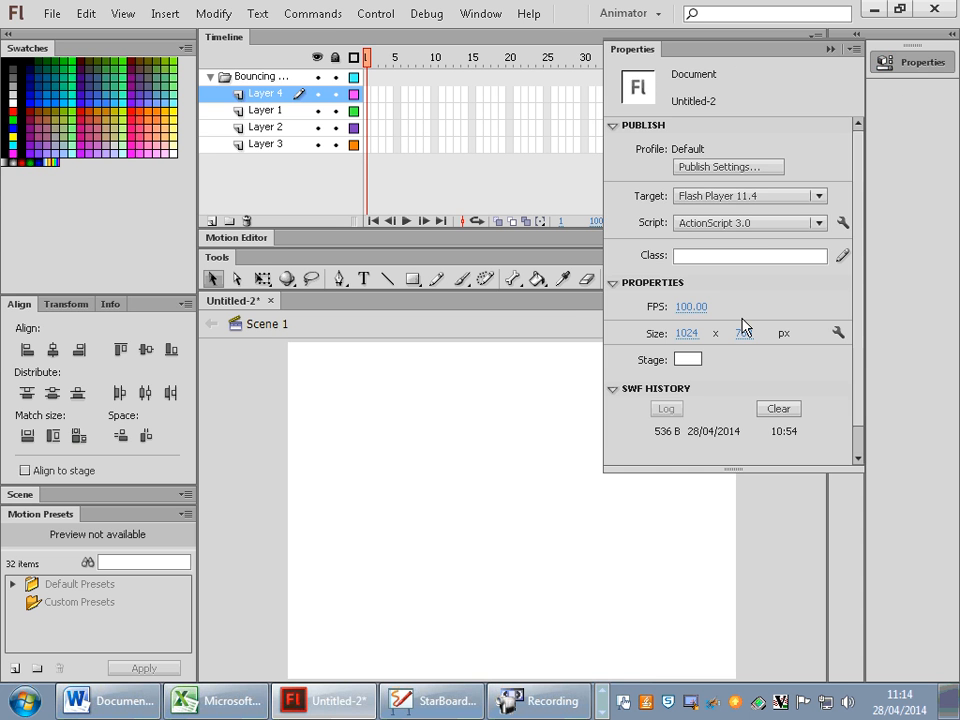
pyautogui.click(690, 306)
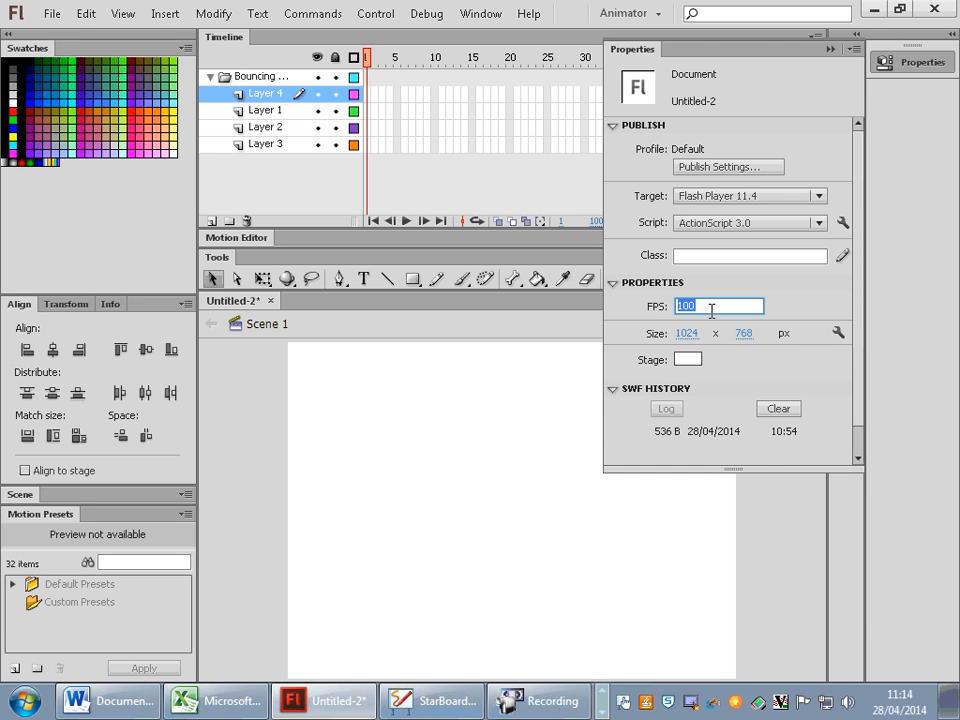
pyautogui.write('20')
pyautogui.press('Return')
pyautogui.moveTo(771, 47); pyautogui.dragTo(950, 60)
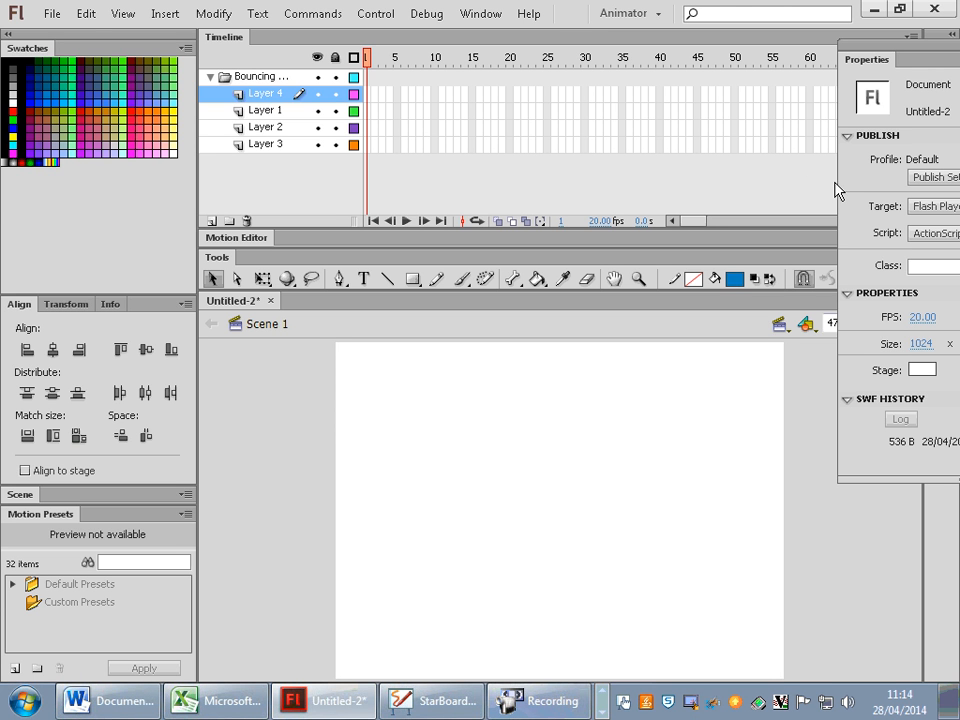
pyautogui.moveTo(897, 46); pyautogui.dragTo(958, 136)
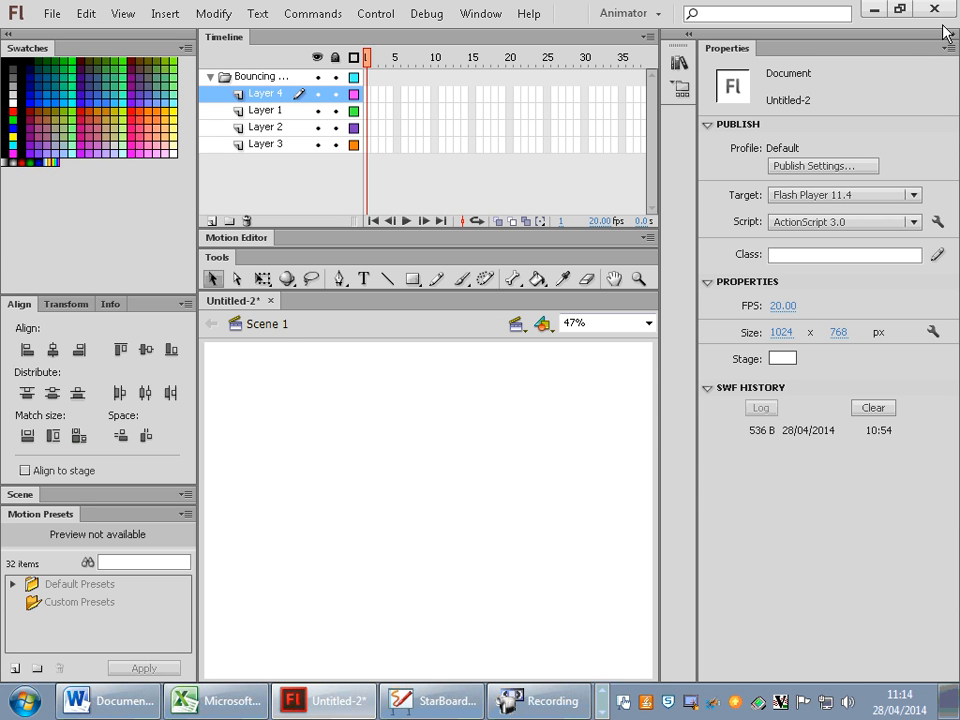
pyautogui.click(690, 36)
# - Insert frames up to frame 80 on all four layers at once
pyautogui.click(809, 220)
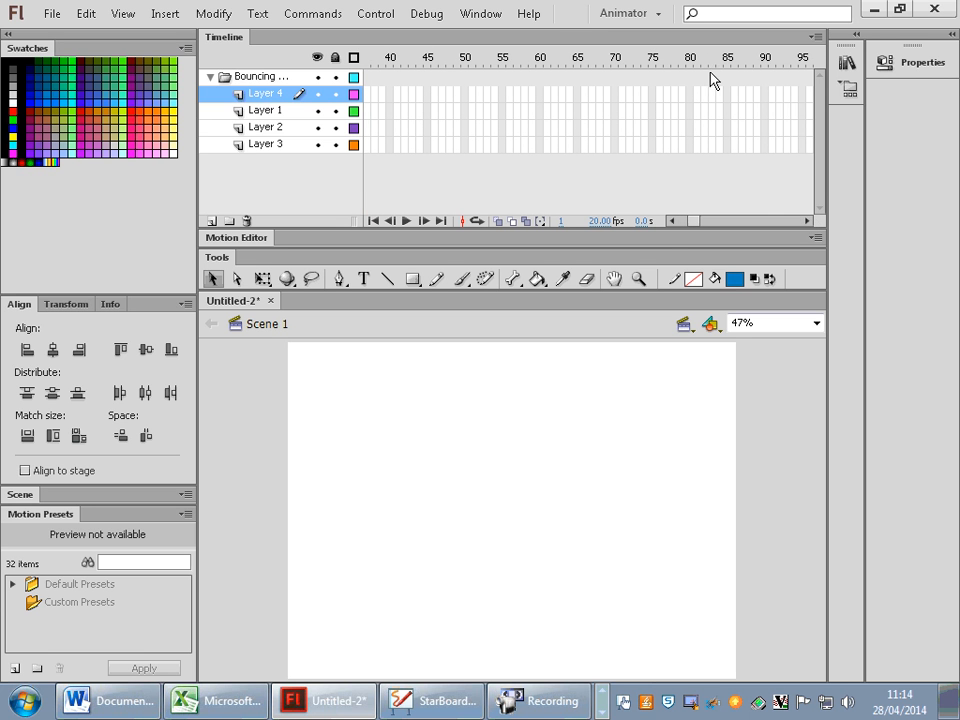
pyautogui.moveTo(690, 94); pyautogui.dragTo(695, 147)
pyautogui.rightClick(690, 100)
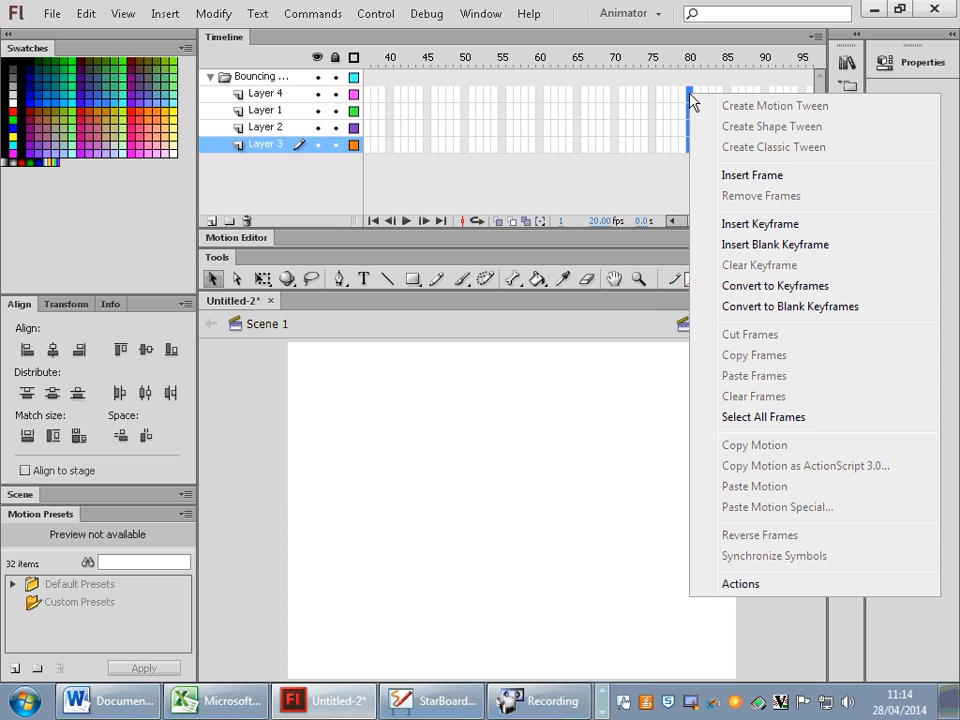
pyautogui.click(748, 176)
pyautogui.moveTo(707, 225); pyautogui.dragTo(674, 226)
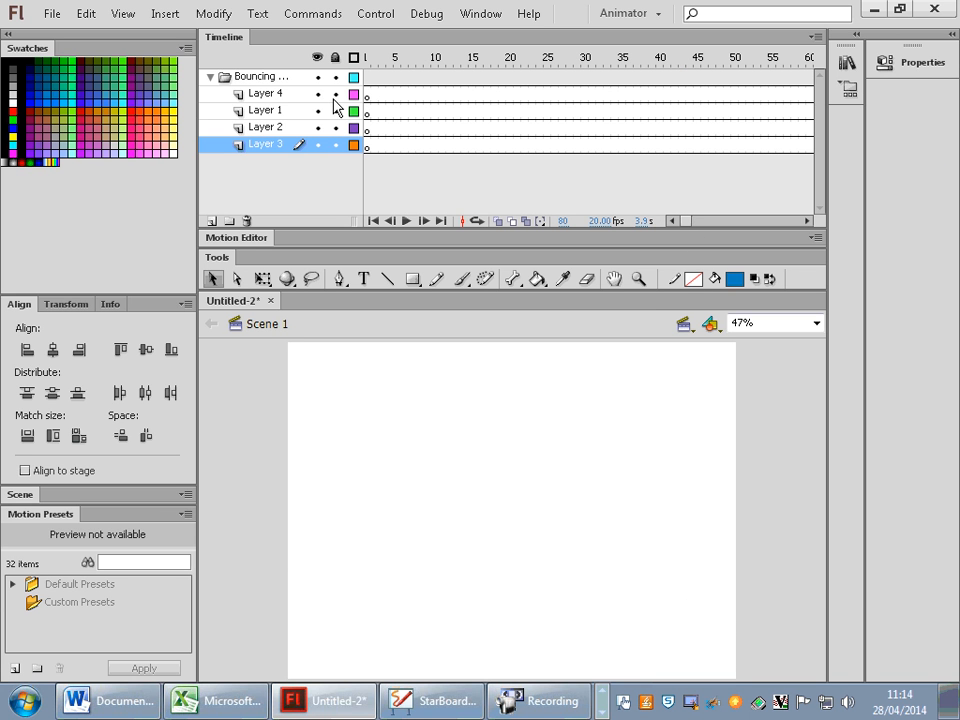
# - Rename Layer 4 as Red Ball and select its first frame
pyautogui.click(271, 98)
pyautogui.doubleClick(271, 95)
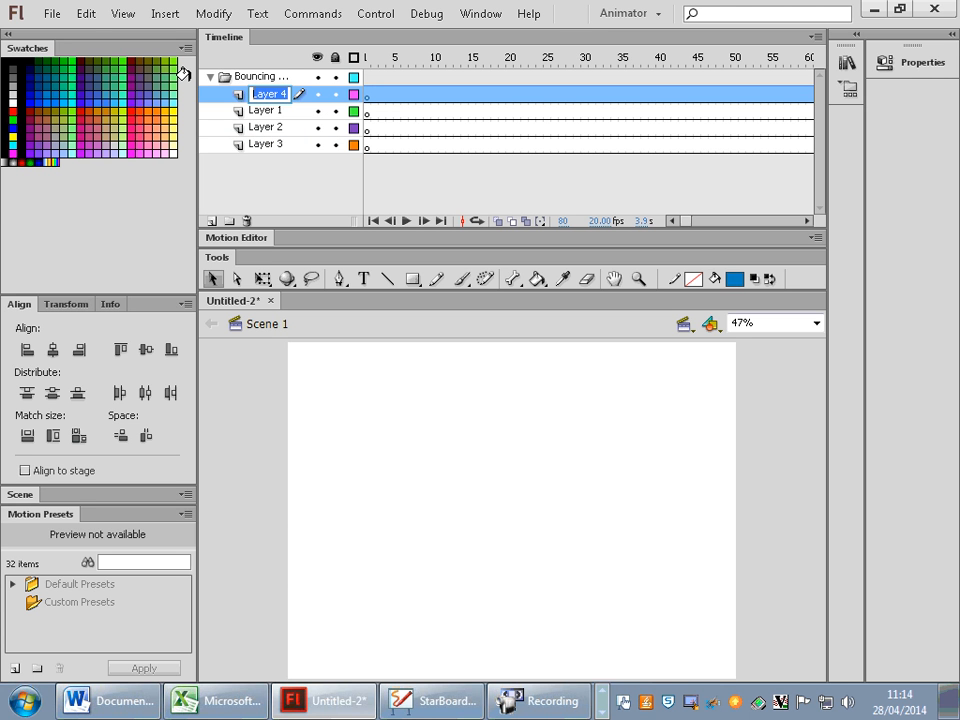
pyautogui.write('Red Ball')
pyautogui.press('Return')
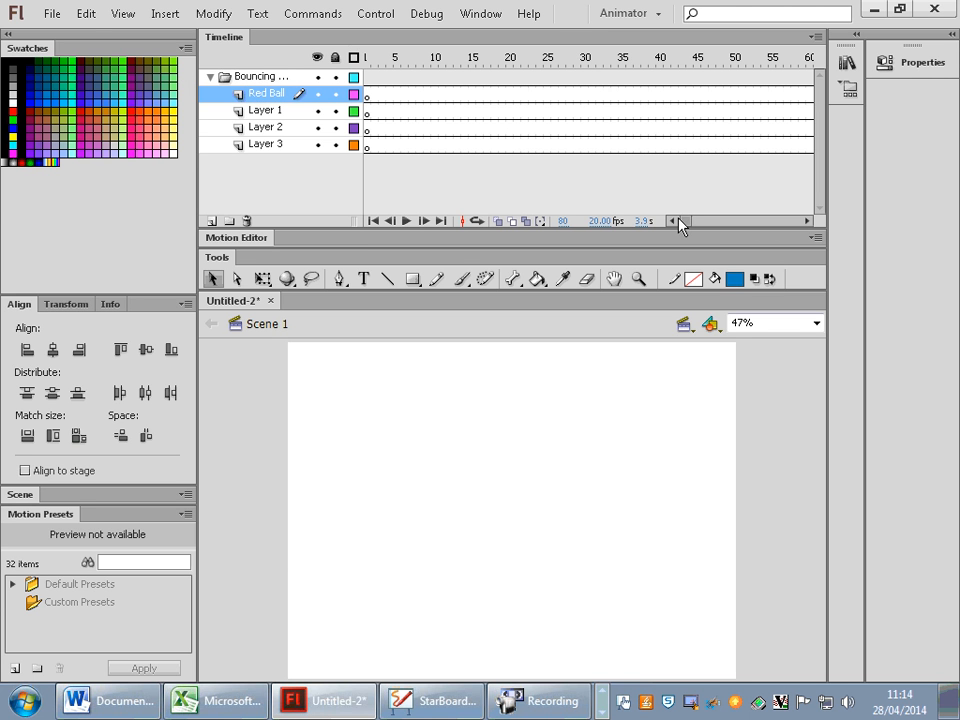
pyautogui.click(367, 95)
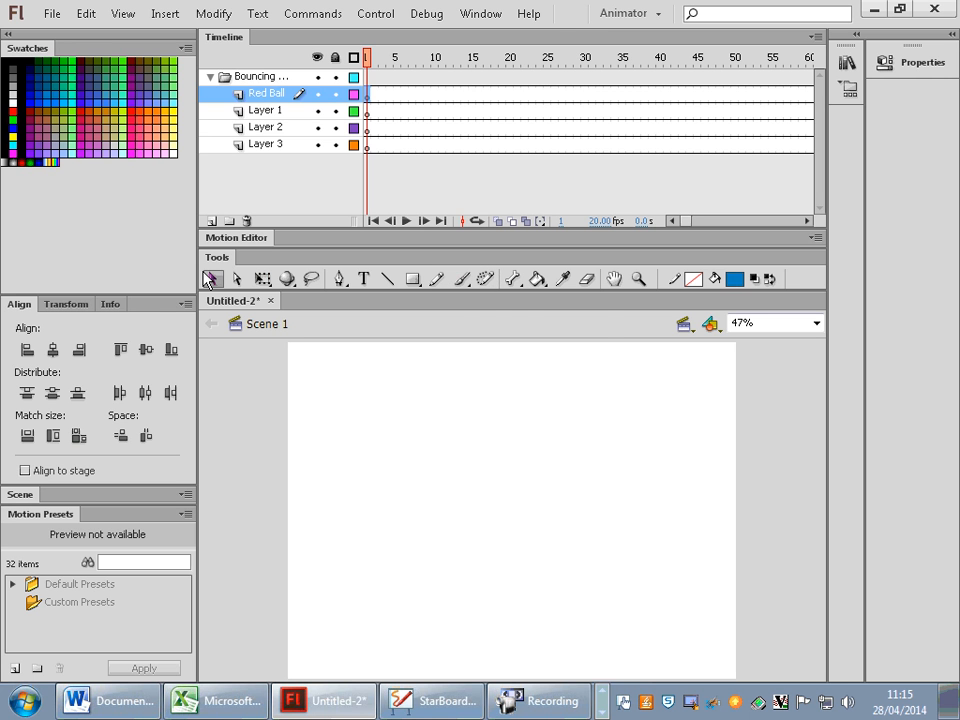
pyautogui.click(413, 280)
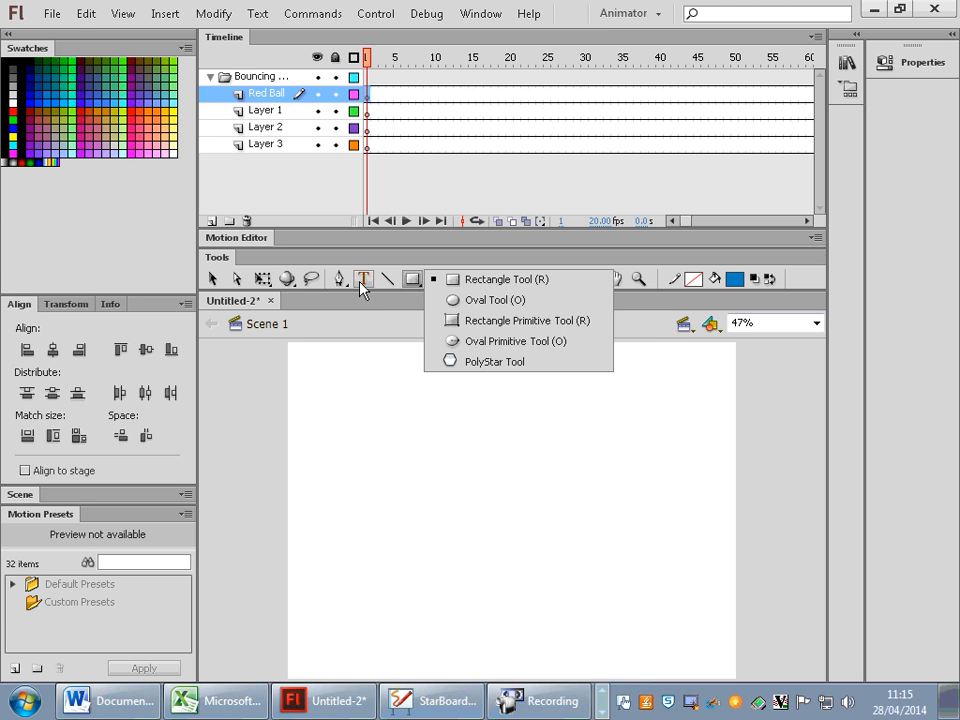
pyautogui.click(390, 362)
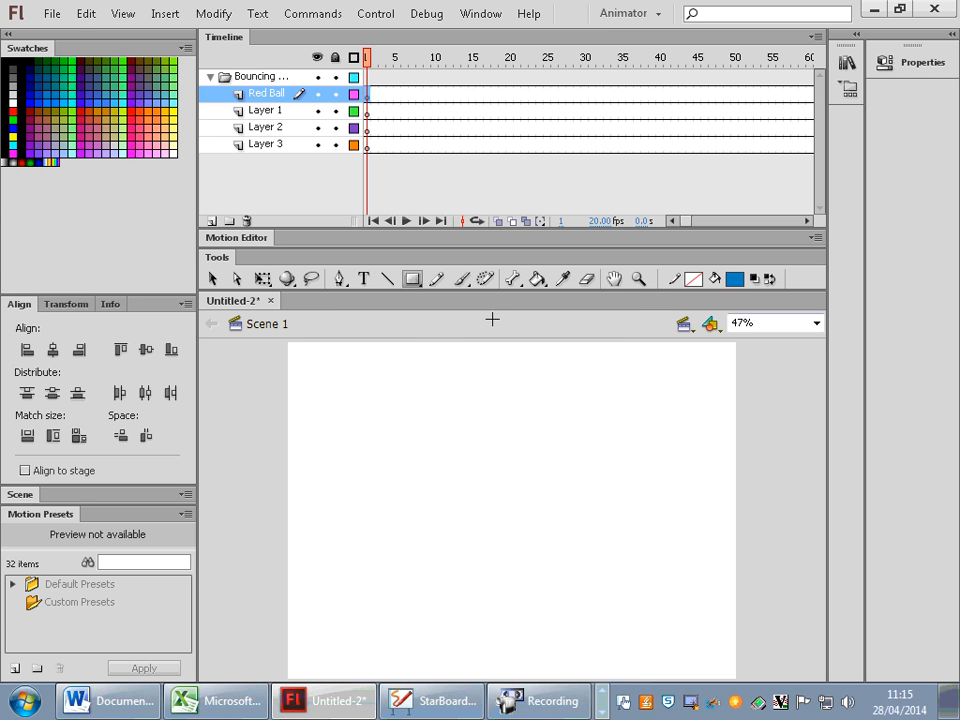
pyautogui.click(519, 284)
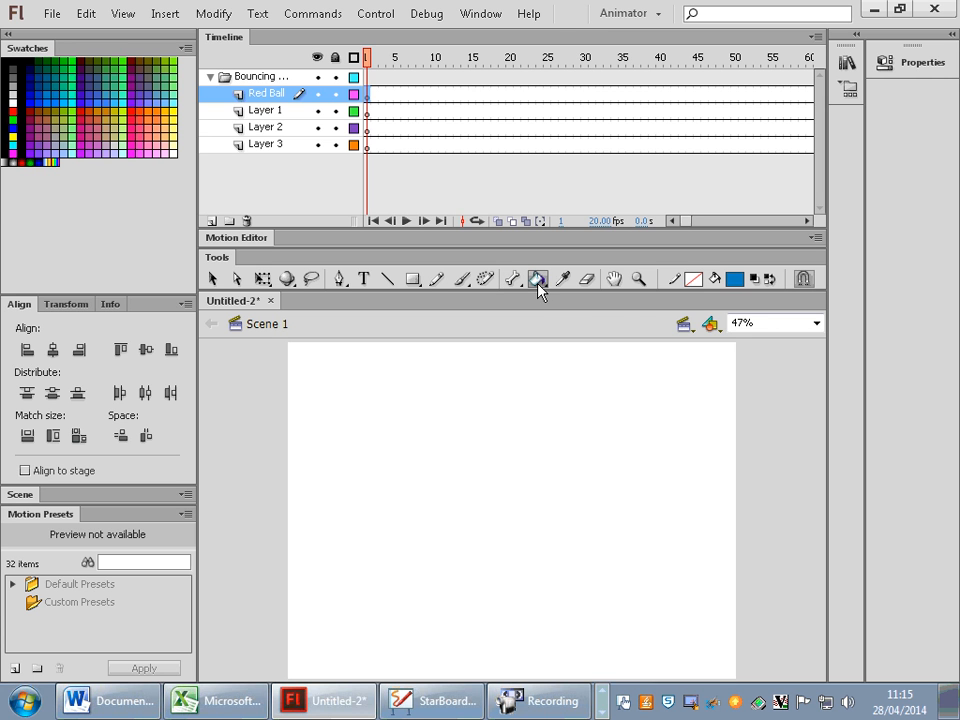
pyautogui.click(538, 283)
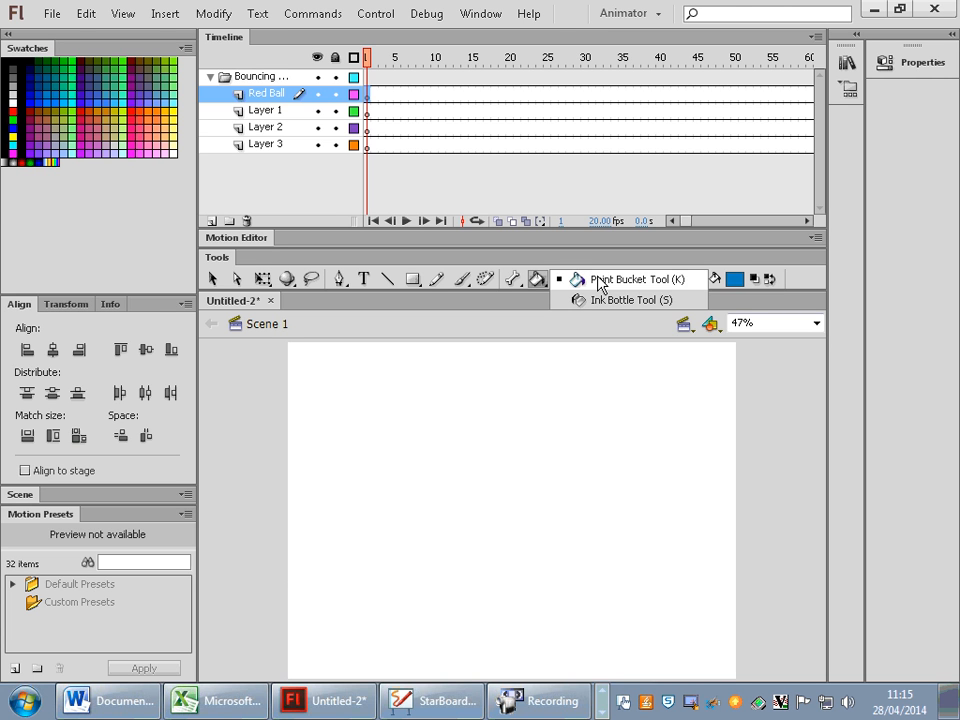
pyautogui.click(617, 390)
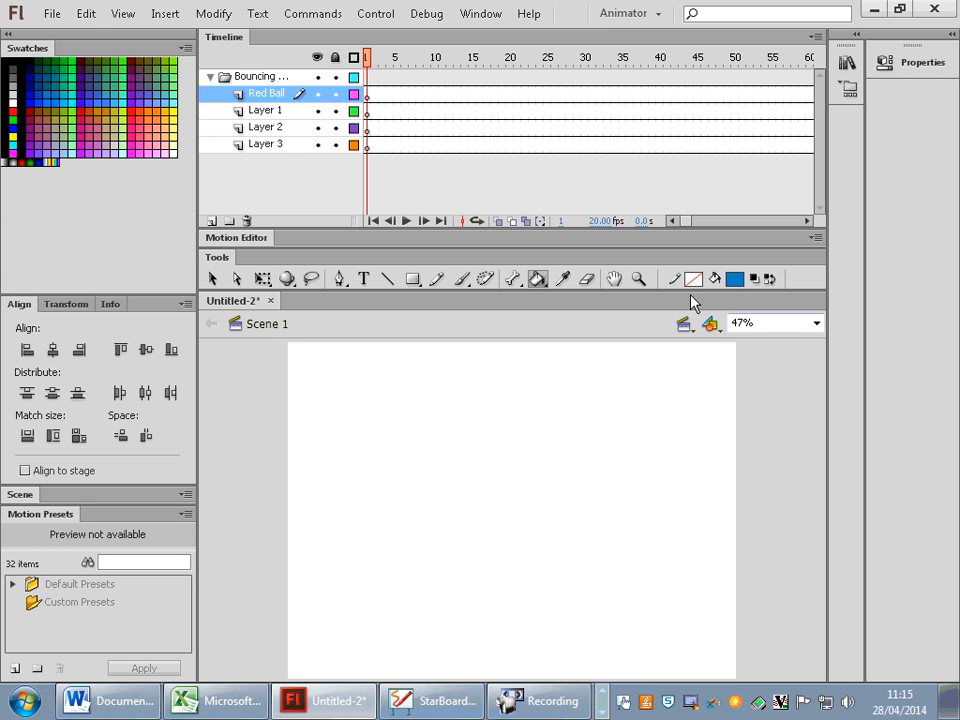
# - Draw a circular ball with a red fill and no stroke near the stage's upper-left corner, using the Oval tool
pyautogui.click(412, 279)
pyautogui.click(476, 304)
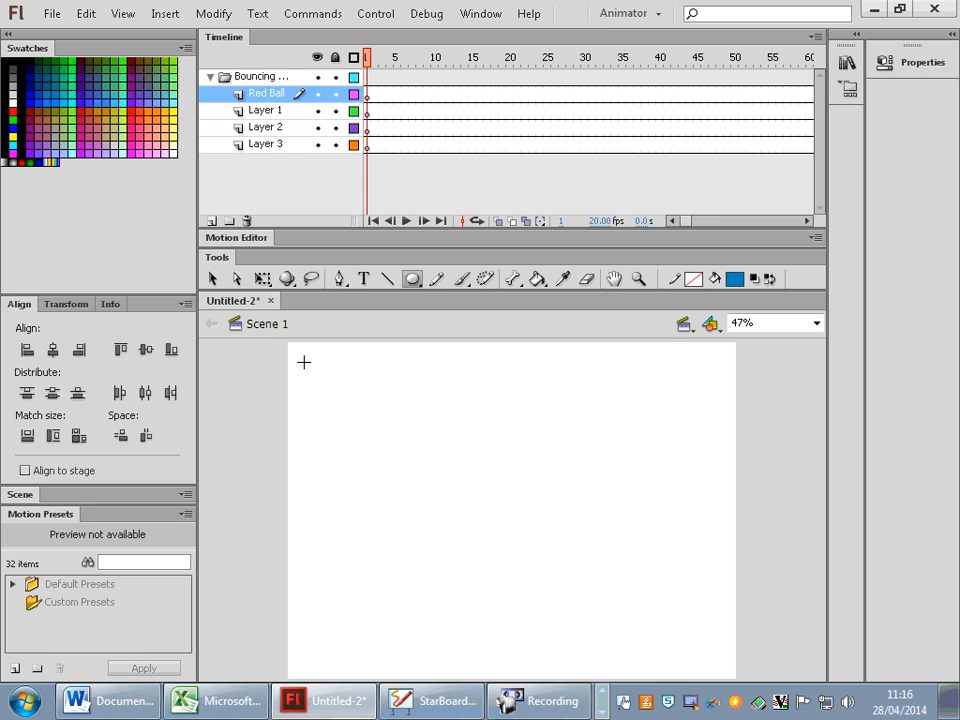
pyautogui.click(736, 284)
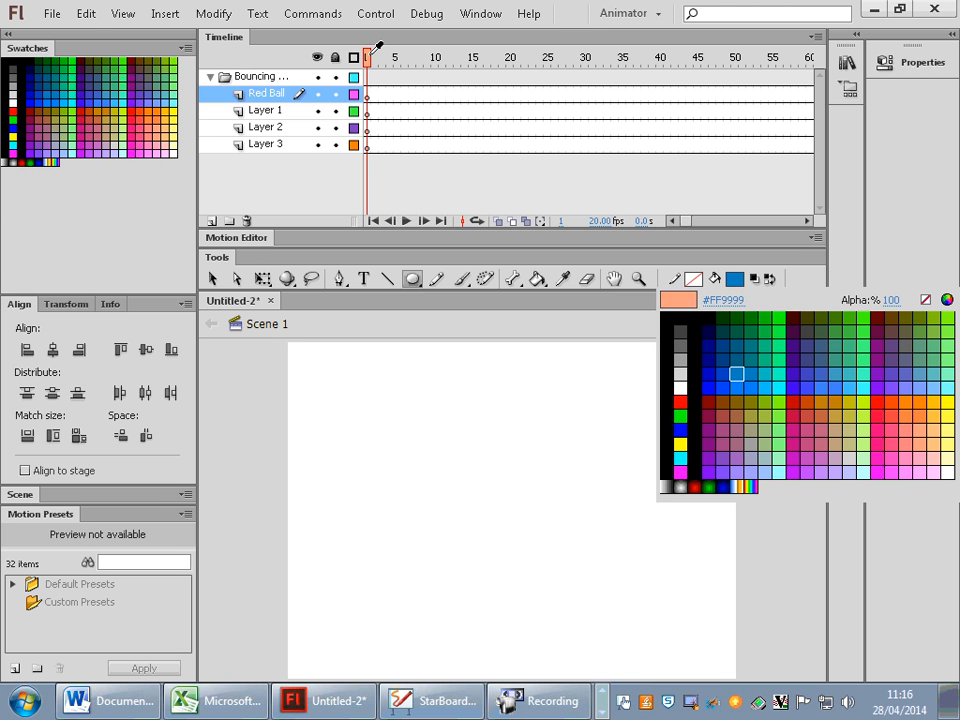
pyautogui.click(681, 401)
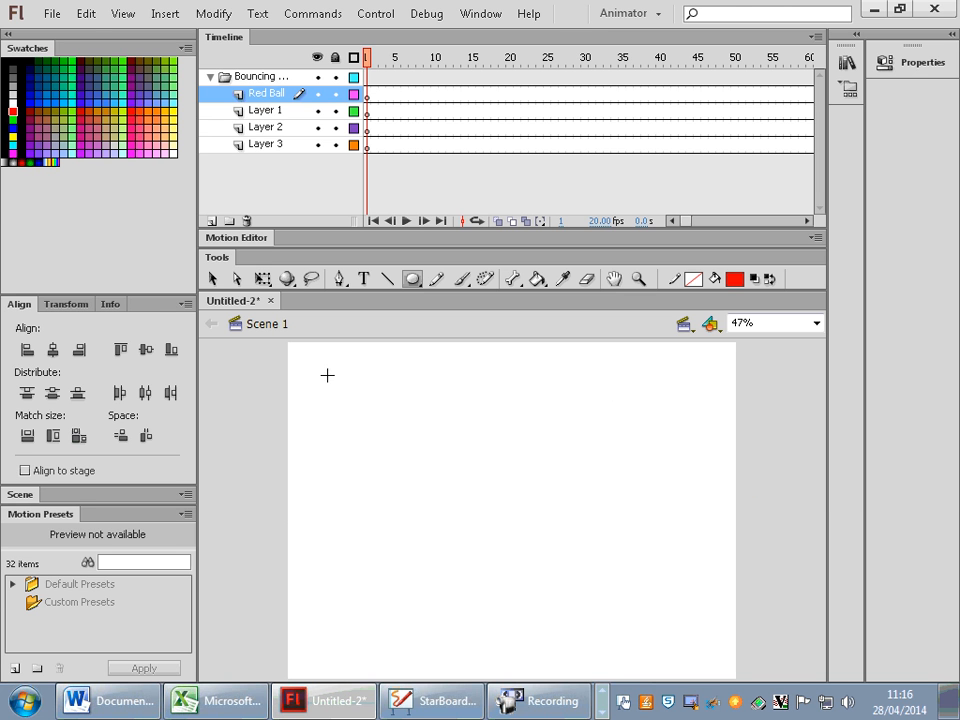
pyautogui.moveTo(311, 367); pyautogui.dragTo(375, 424)
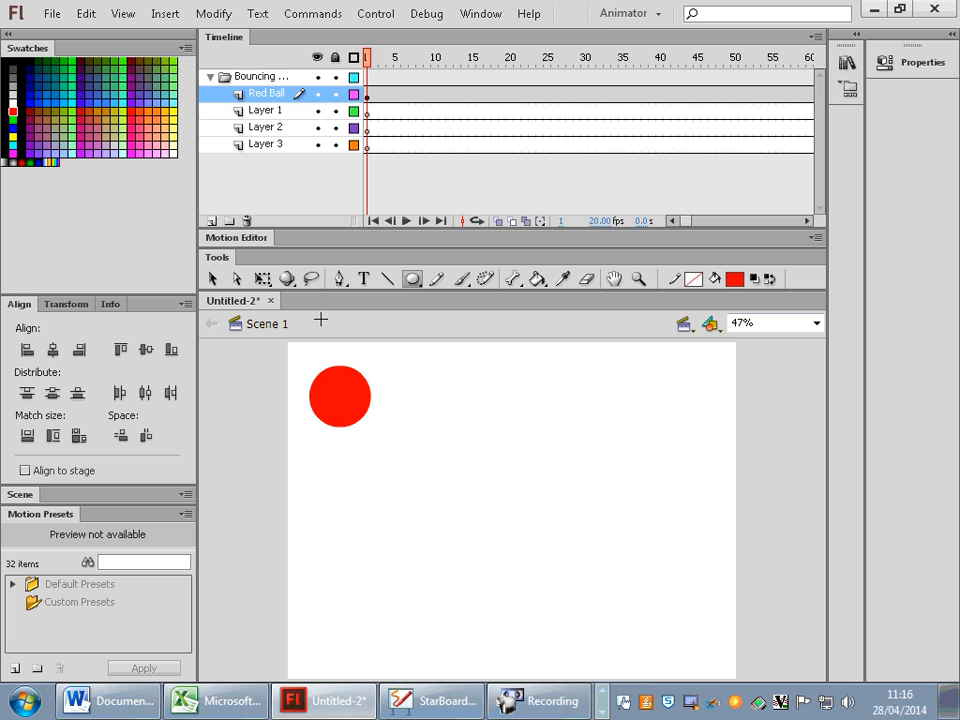
# - Show the document's library and move it aside so that it no longer covers the stage
pyautogui.click(481, 14)
pyautogui.click(570, 150)
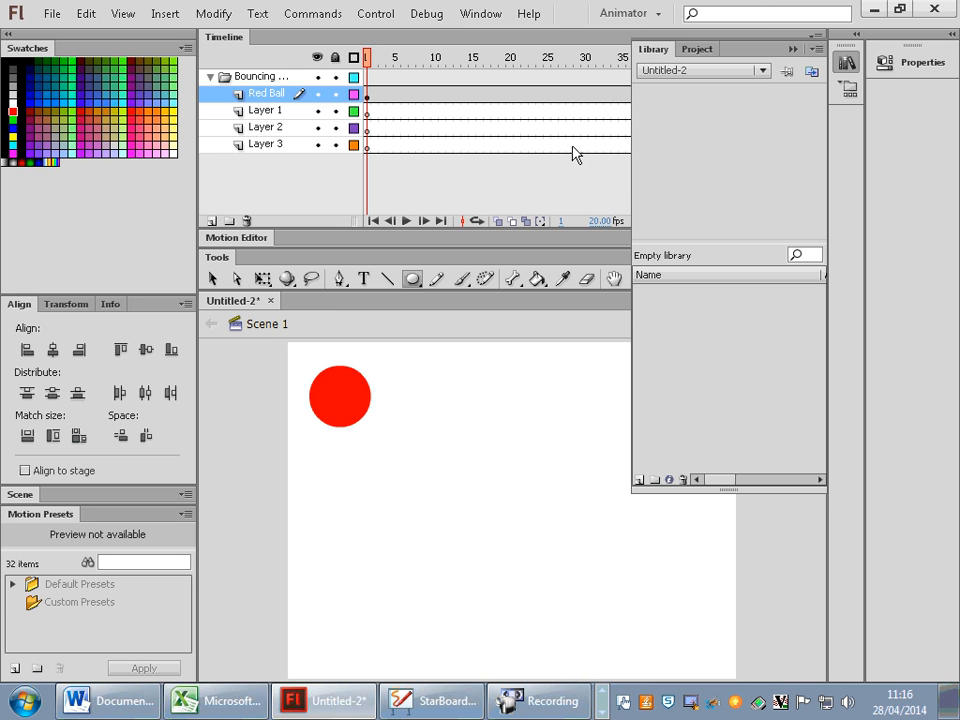
pyautogui.moveTo(854, 90); pyautogui.dragTo(947, 128)
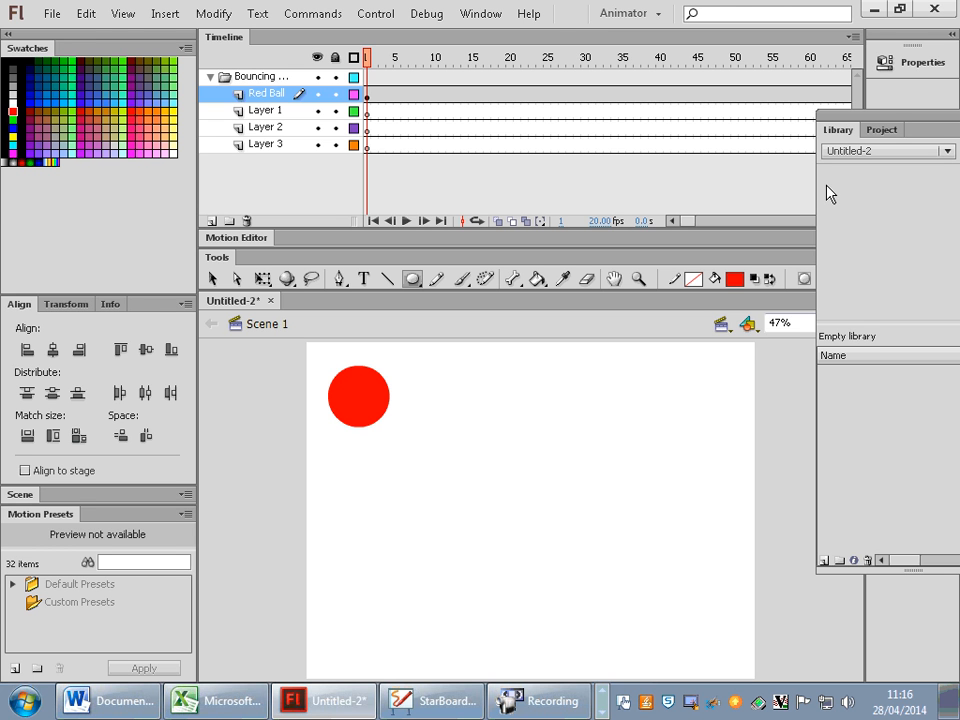
# - Convert the red circle on the stage into a Movie Clip symbol named RedBall
pyautogui.click(213, 283)
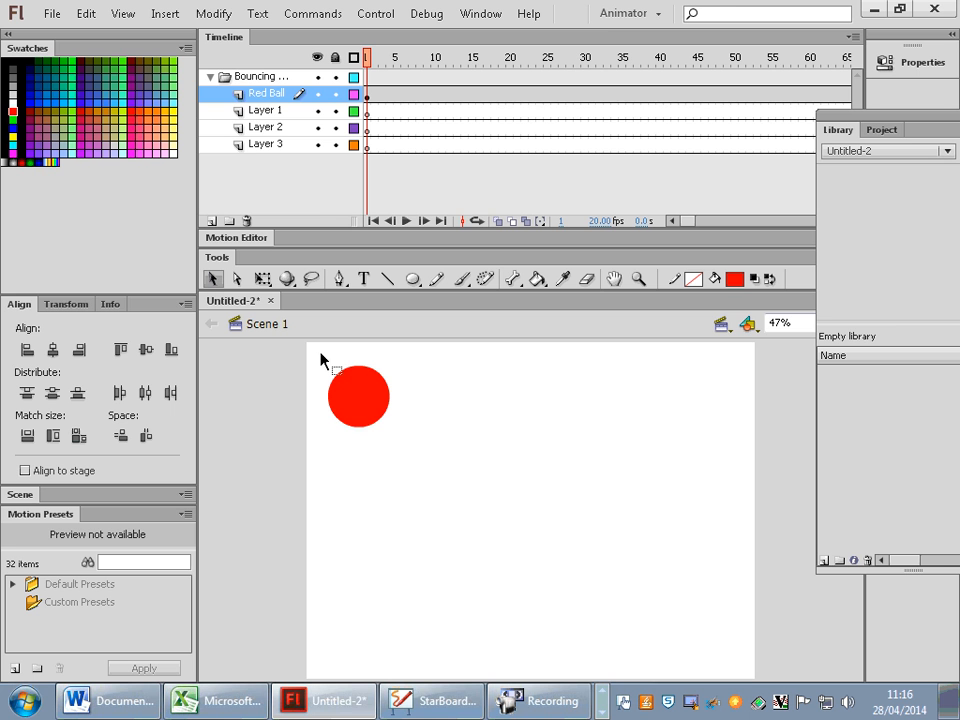
pyautogui.click(354, 406)
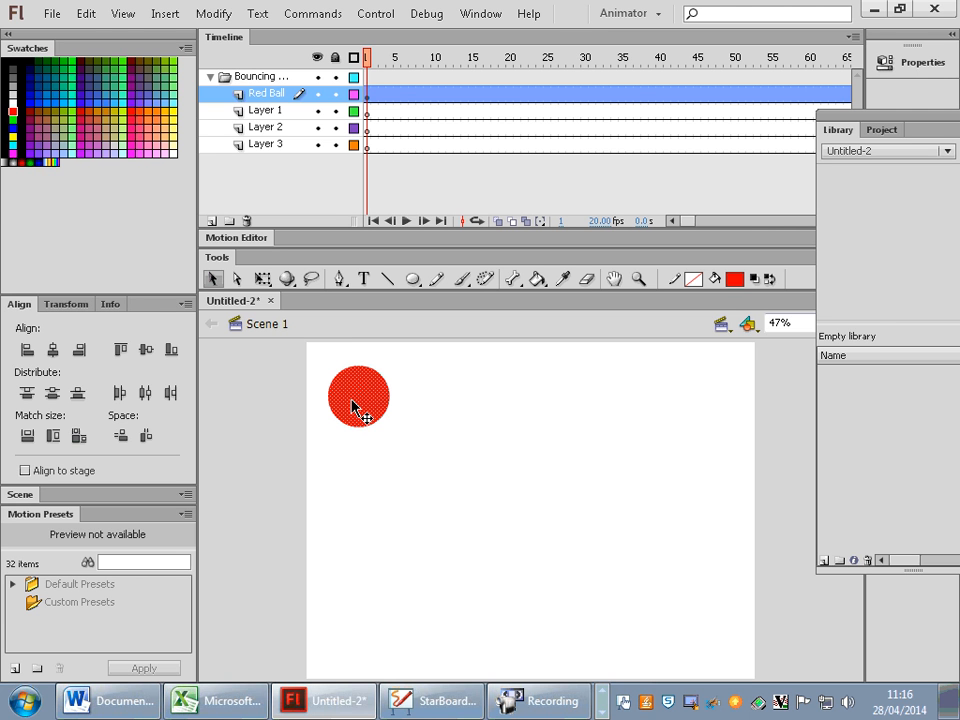
pyautogui.click(210, 14)
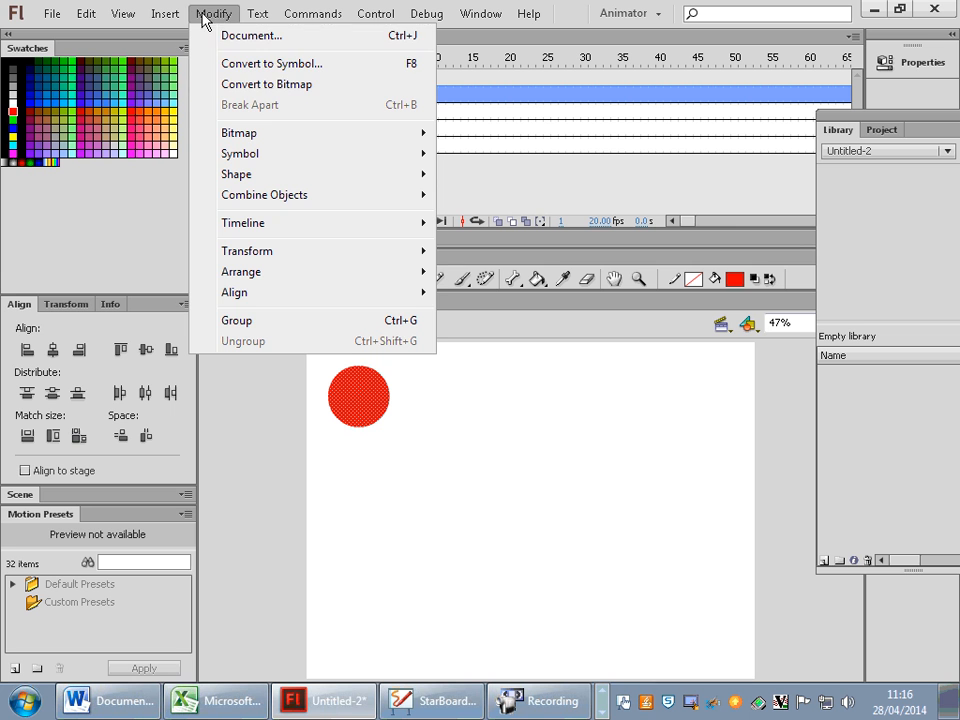
pyautogui.click(279, 65)
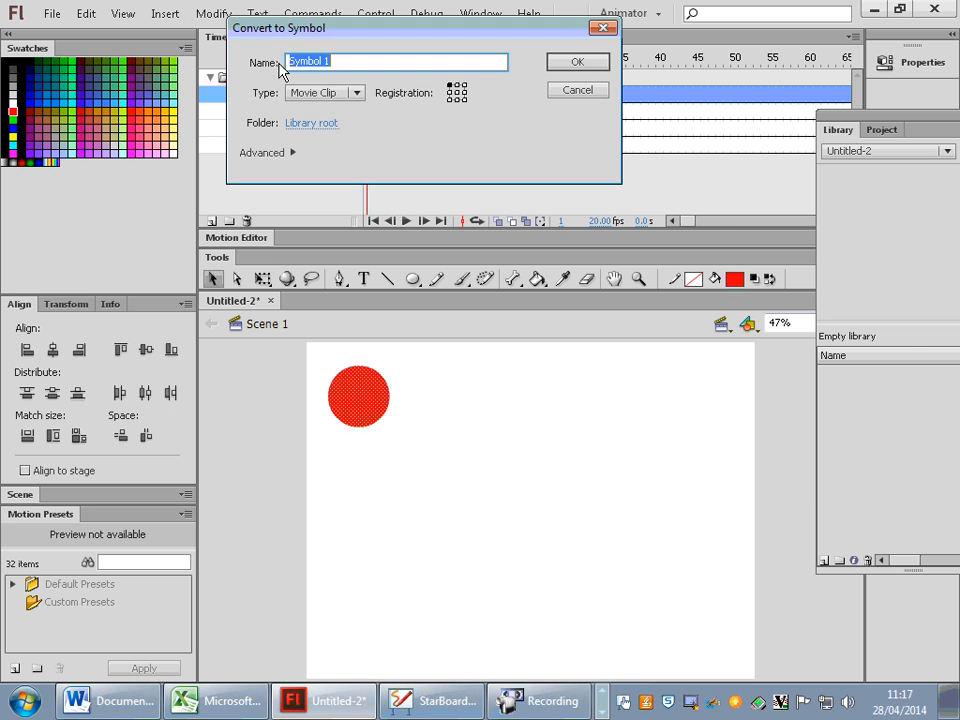
pyautogui.click(355, 94)
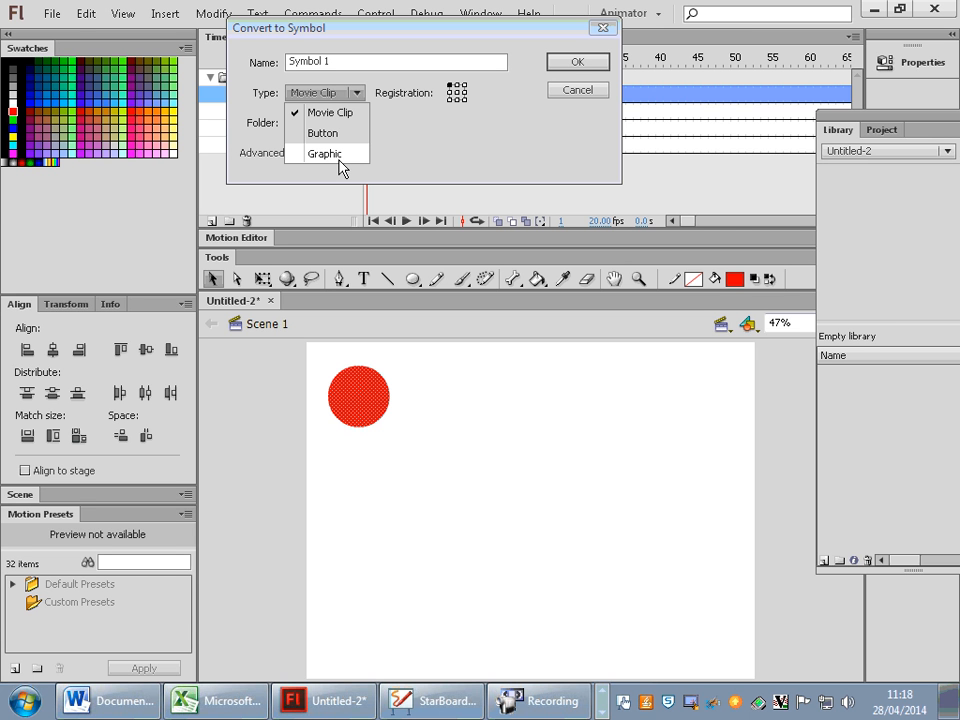
pyautogui.click(336, 64)
pyautogui.moveTo(337, 60); pyautogui.dragTo(156, 66)
pyautogui.write('RedBall')
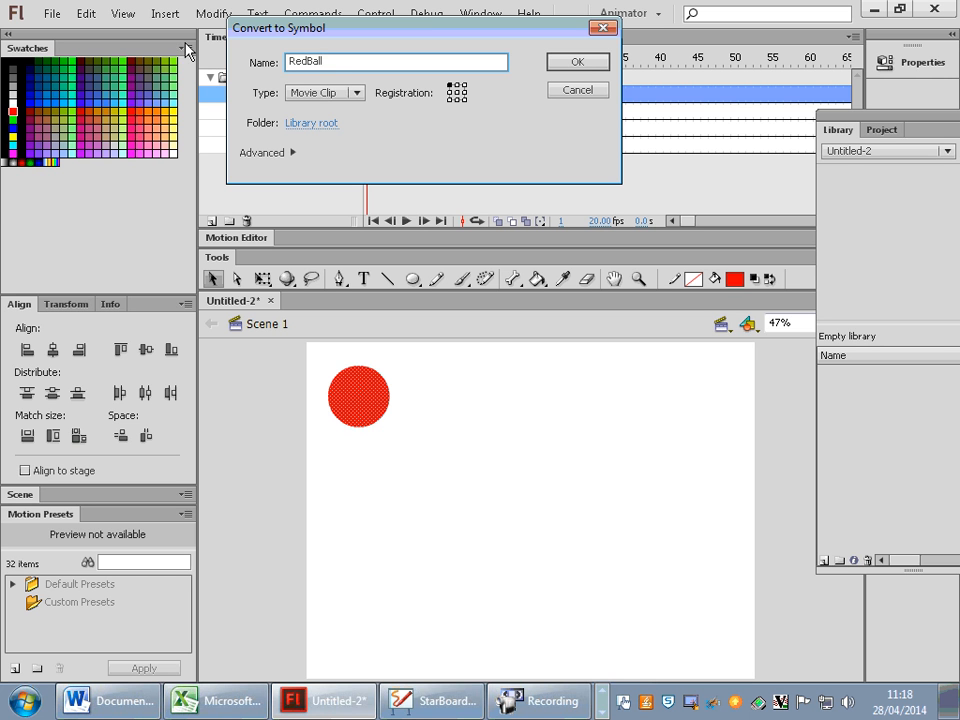
pyautogui.click(589, 66)
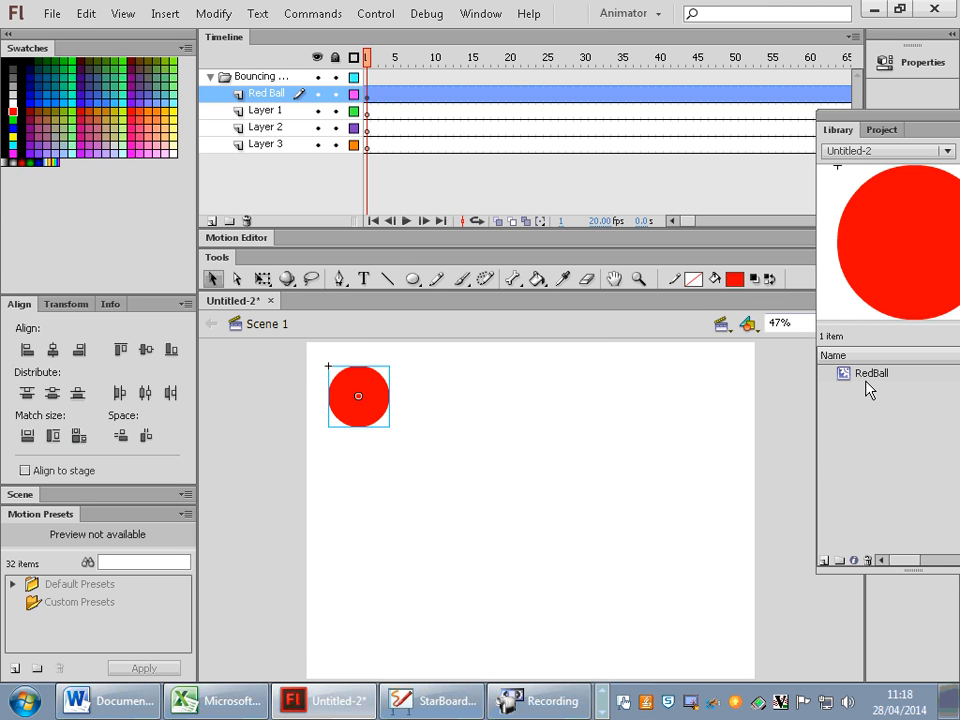
# - Insert a keyframe at frame 20 of the Red Ball layer
pyautogui.moveTo(810, 387); pyautogui.dragTo(606, 344)
pyautogui.click(399, 109)
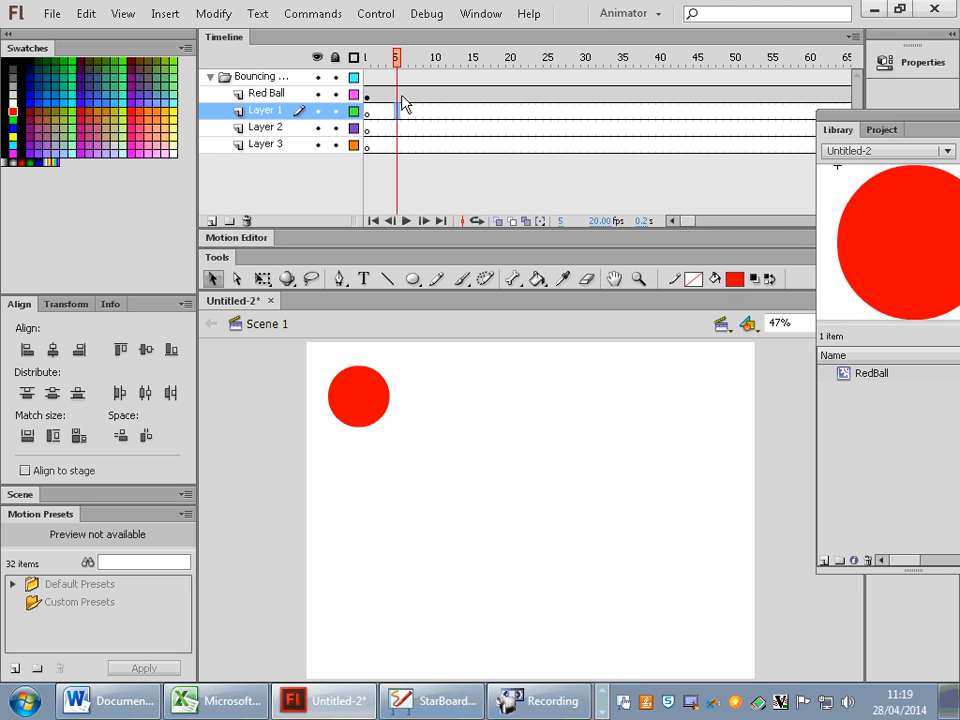
pyautogui.click(397, 95)
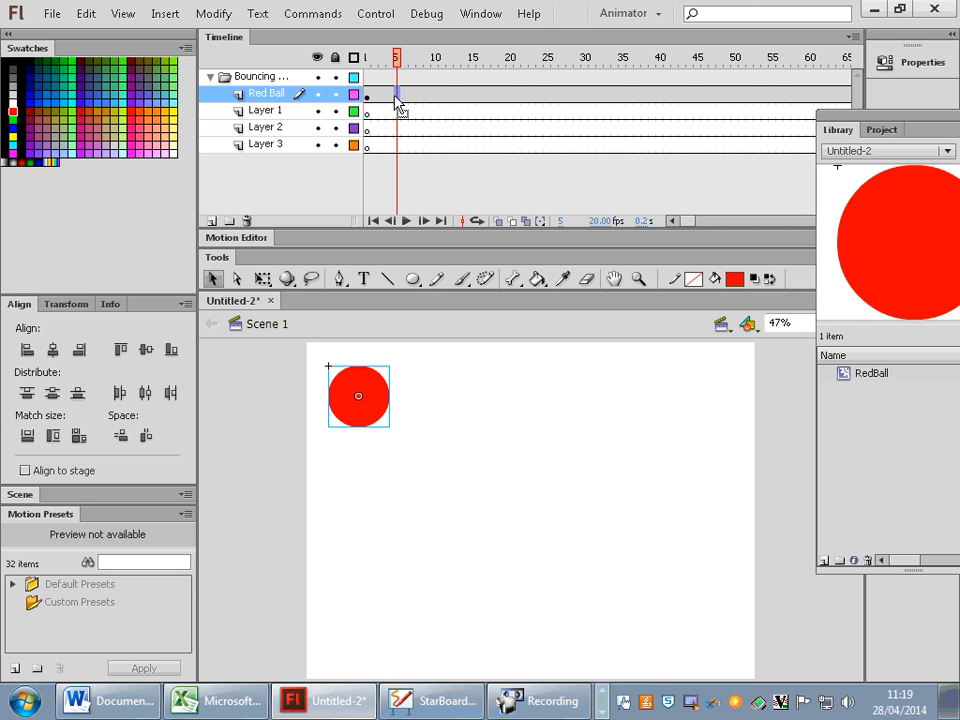
pyautogui.click(510, 96)
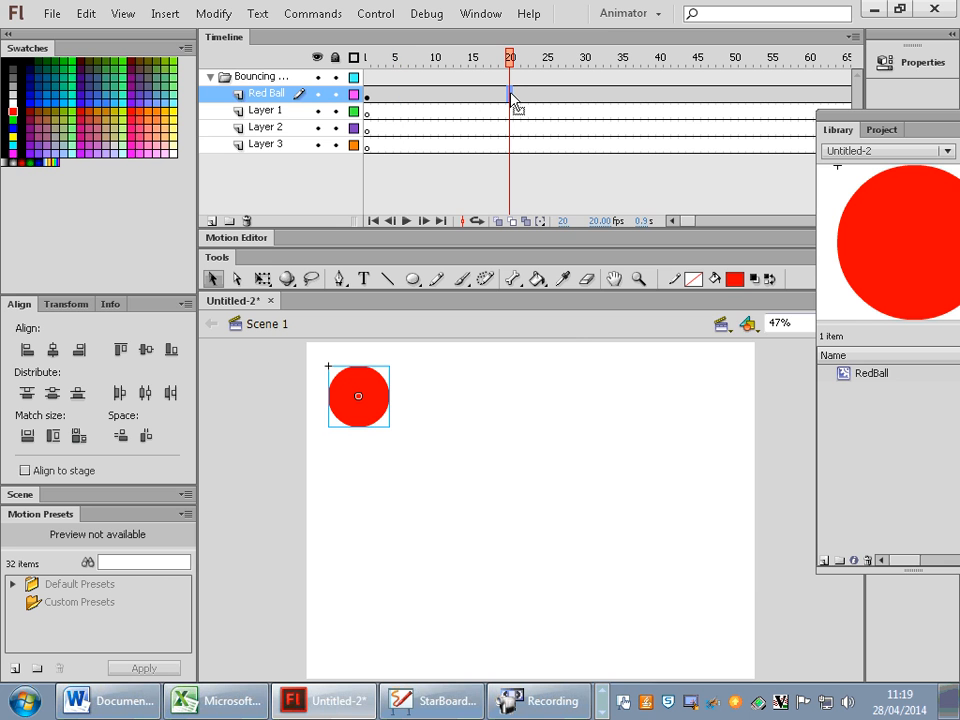
pyautogui.rightClick(512, 100)
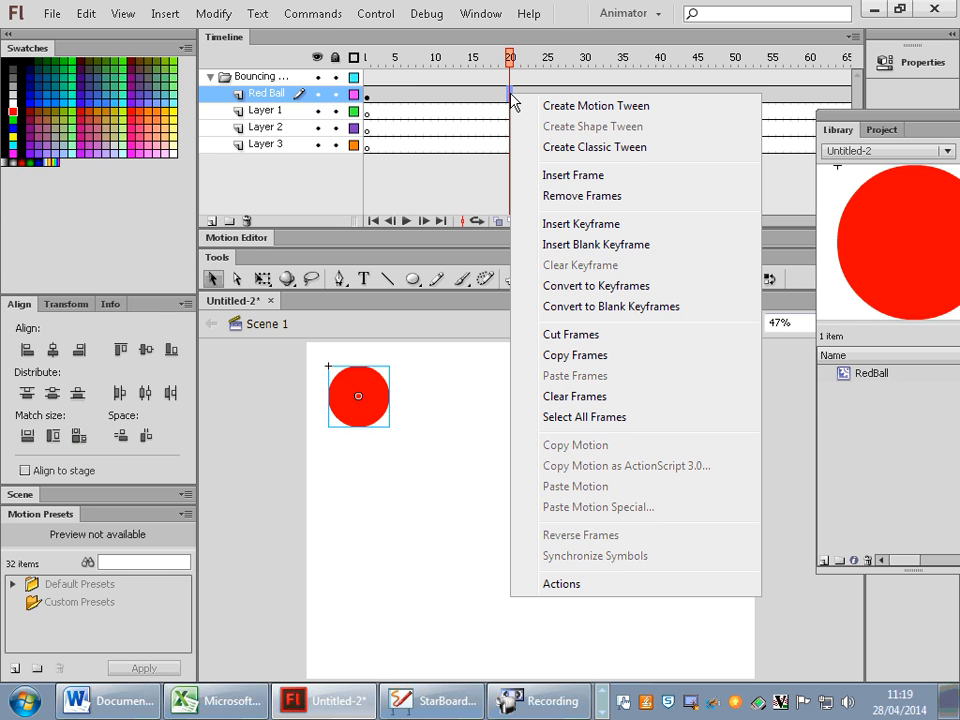
pyautogui.click(599, 224)
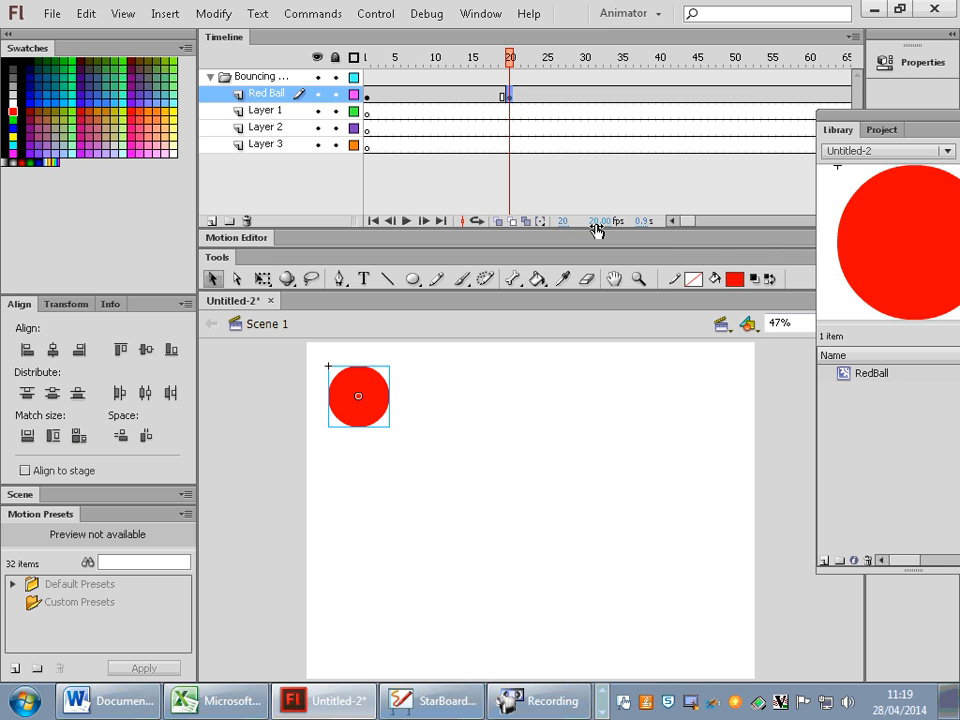
# - Create a classic tween between frames 1 and 20 of the Red Ball layer
pyautogui.click(419, 94)
pyautogui.rightClick(420, 96)
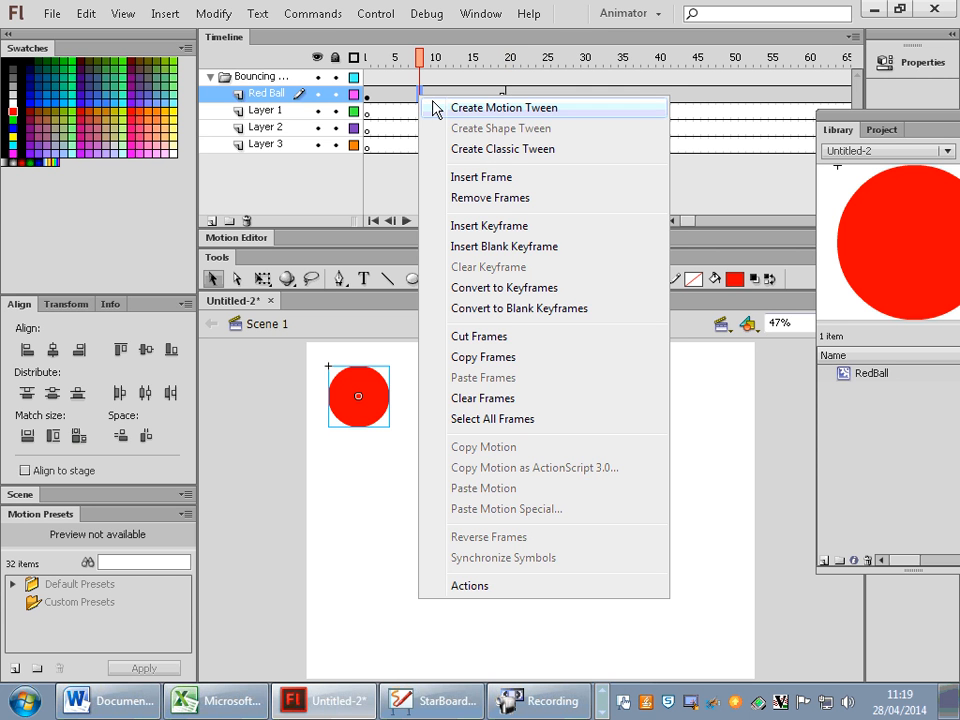
pyautogui.click(495, 152)
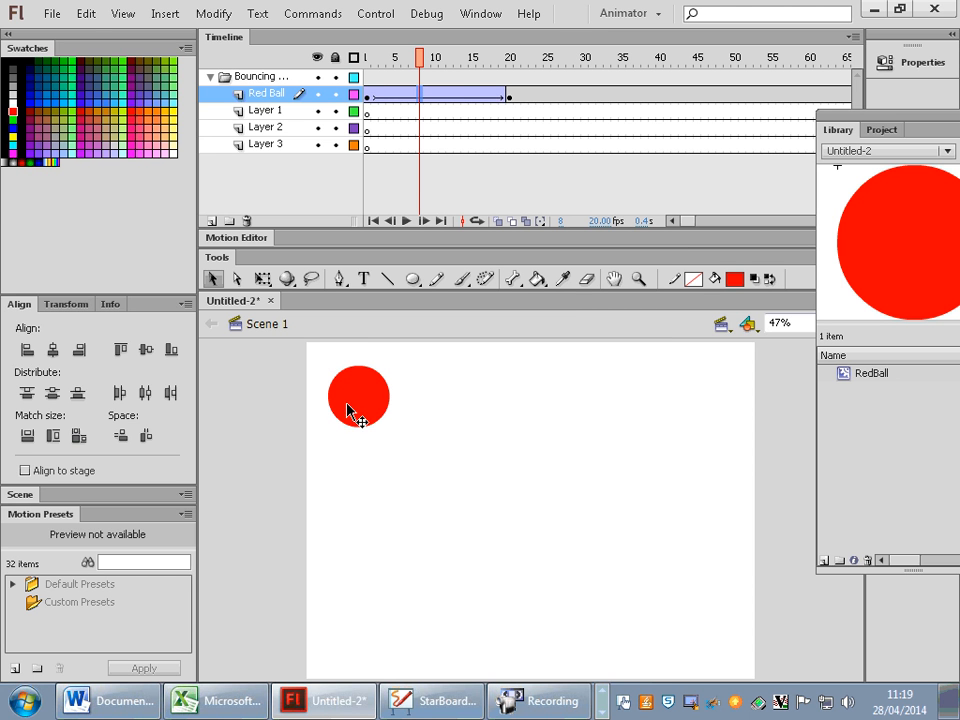
# - Move the ball to the stage's lower-right corner at frame 20, and return to frame 1
pyautogui.click(369, 96)
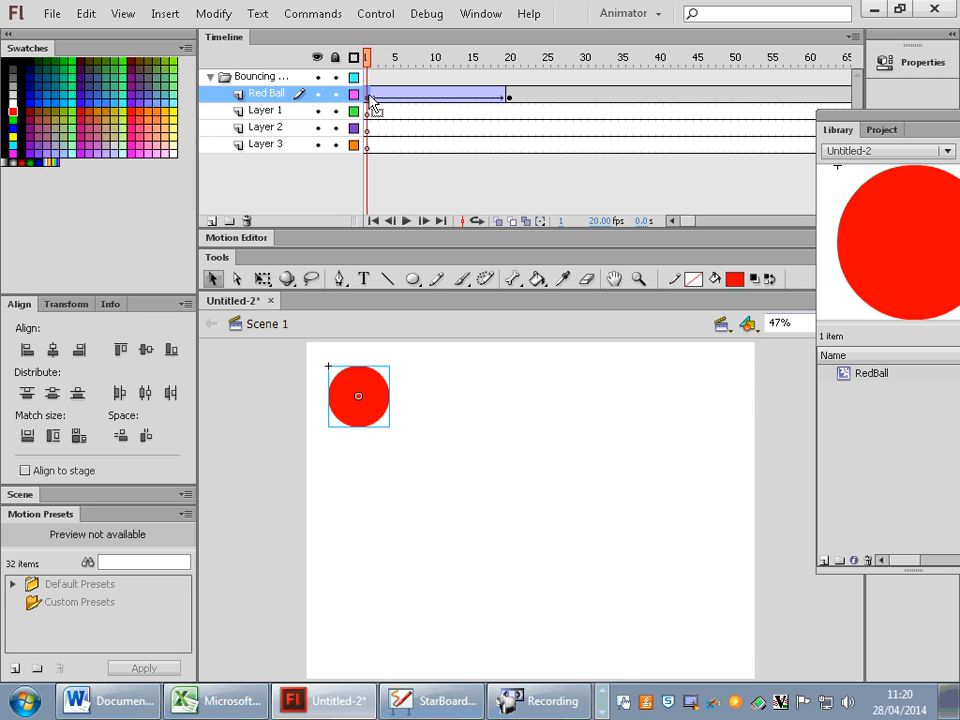
pyautogui.click(510, 100)
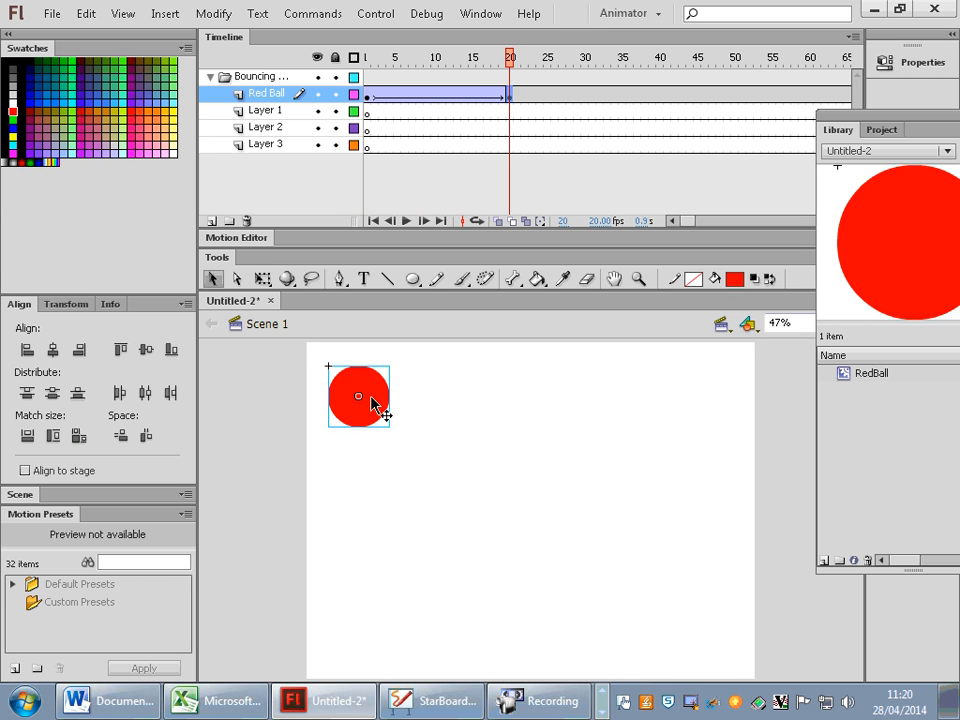
pyautogui.moveTo(373, 405); pyautogui.dragTo(721, 644)
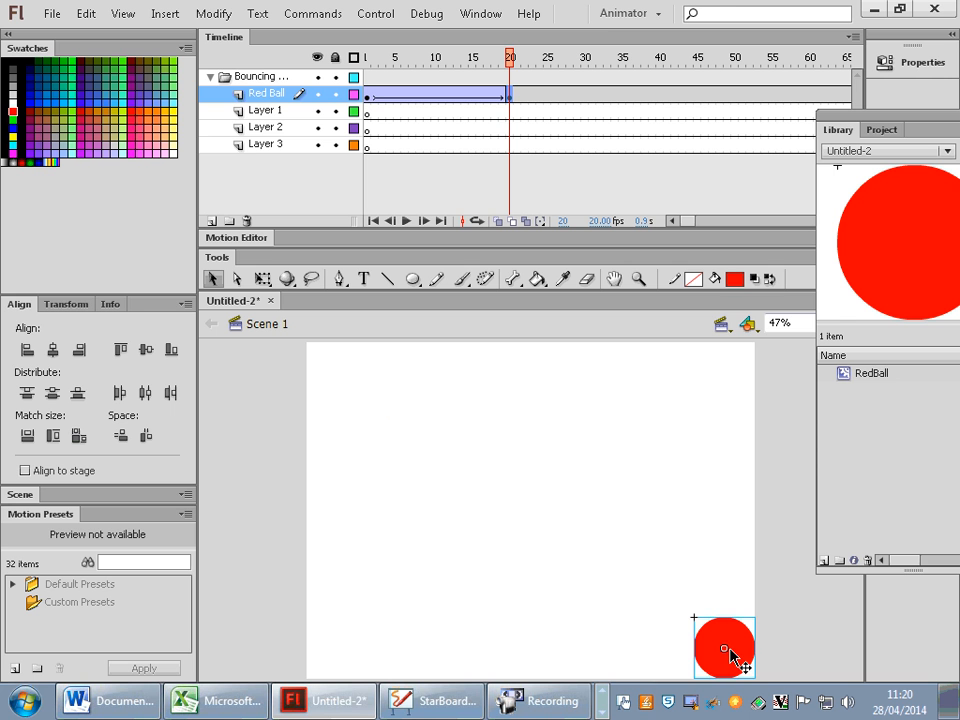
pyautogui.click(369, 96)
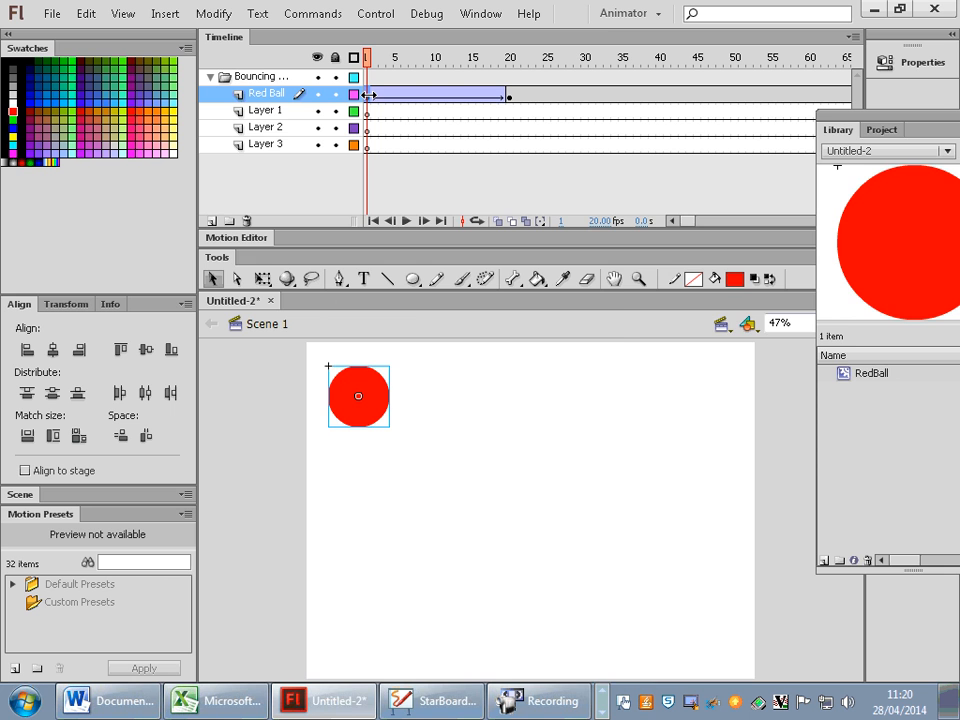
# - Test the movie at full window size, check where the timeline's frames end, and close the preview
pyautogui.hotkey('ctrl', 'Return')
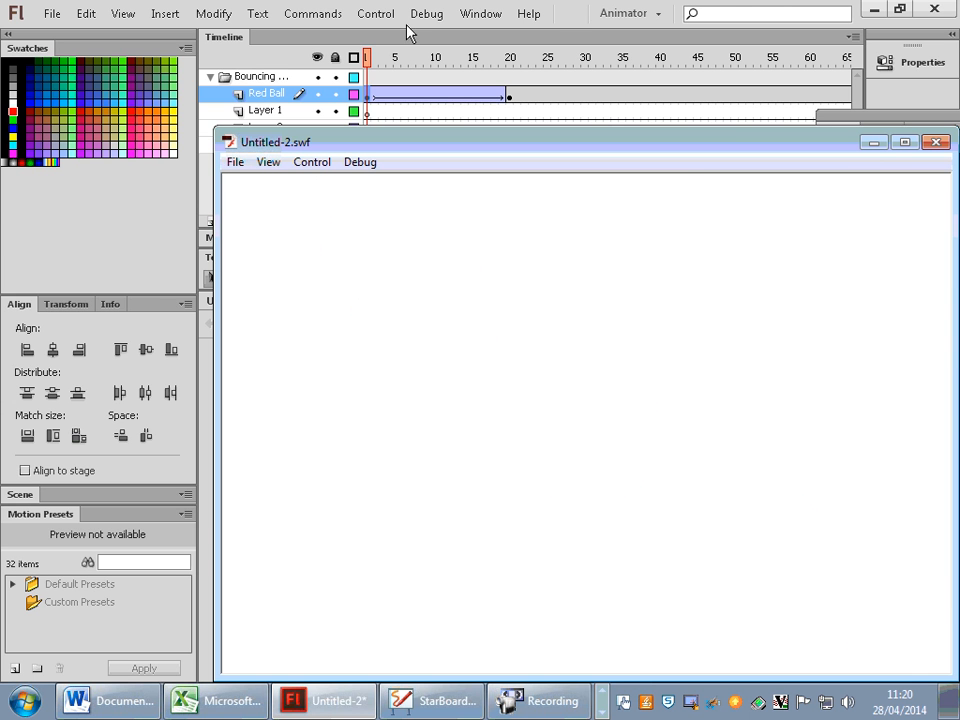
pyautogui.click(905, 145)
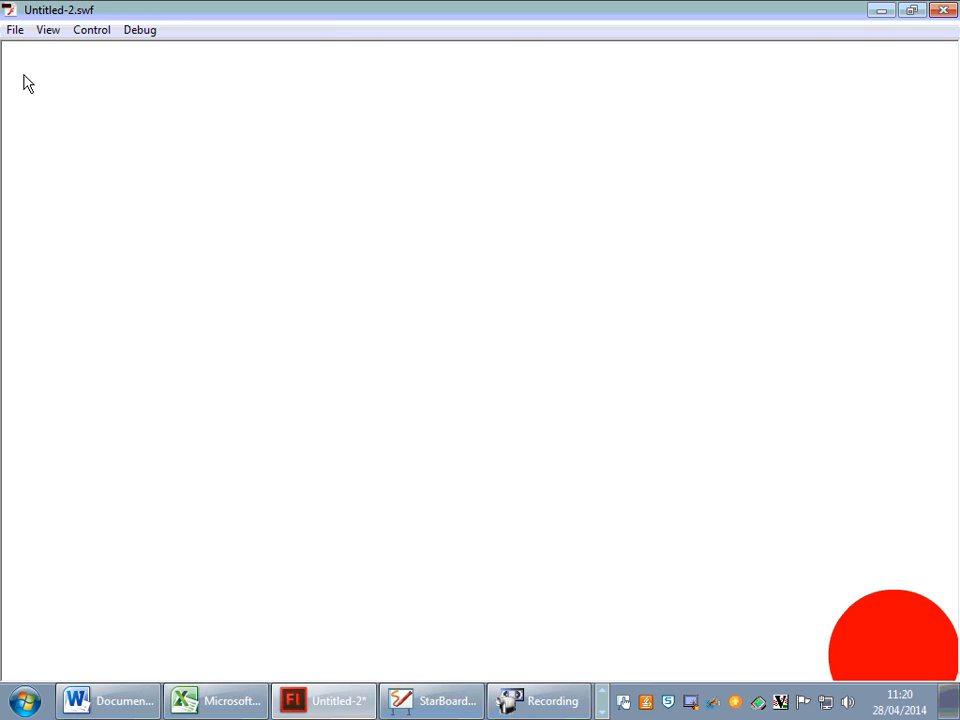
pyautogui.click(911, 10)
pyautogui.moveTo(476, 150); pyautogui.dragTo(542, 350)
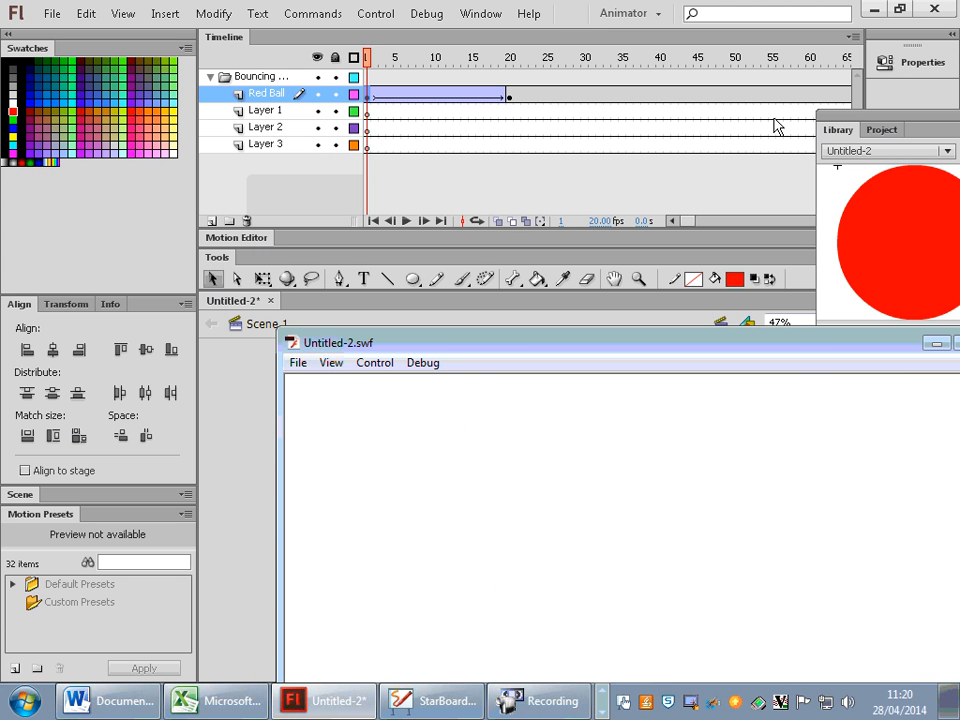
pyautogui.moveTo(691, 222)
pyautogui.mouseDown()
pyautogui.moveTo(711, 223)
pyautogui.moveTo(666, 219)
pyautogui.moveTo(705, 216)
pyautogui.mouseUp()
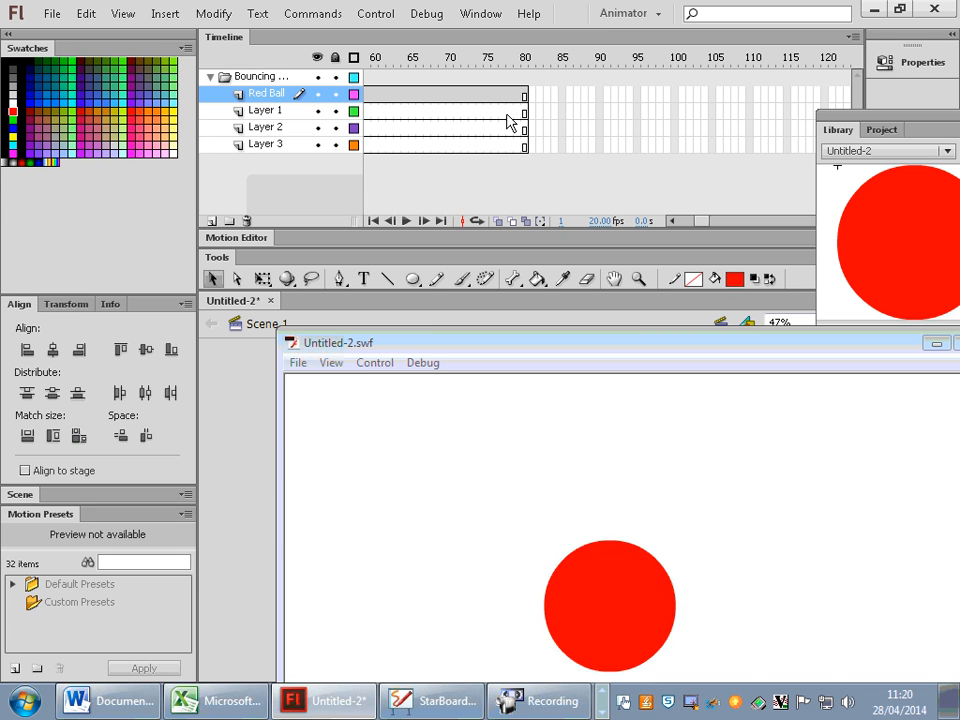
pyautogui.moveTo(784, 343); pyautogui.dragTo(672, 308)
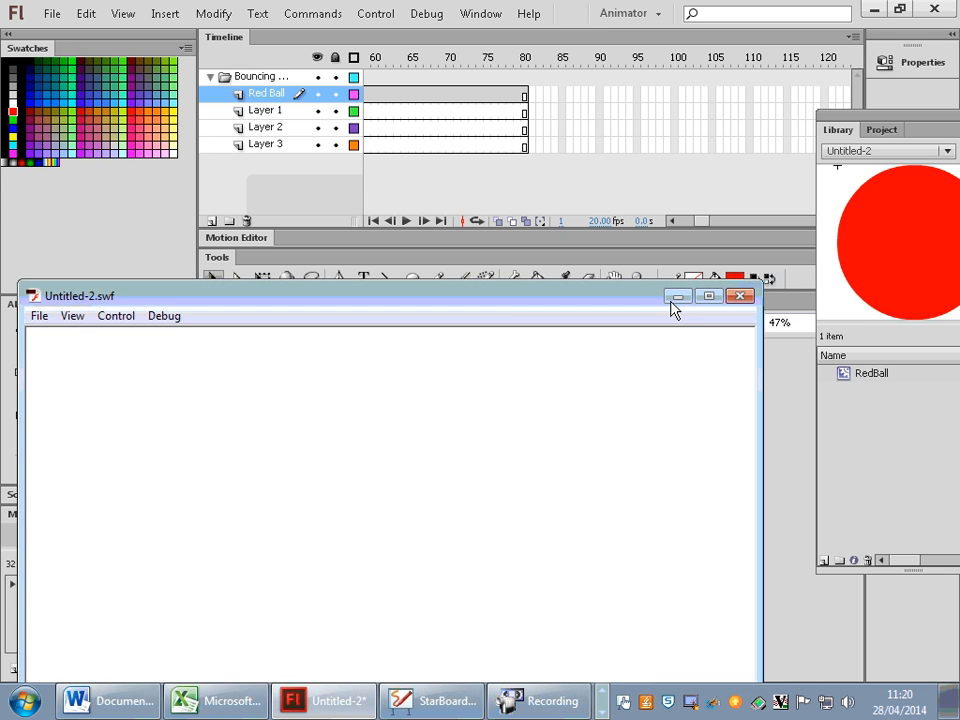
pyautogui.click(740, 296)
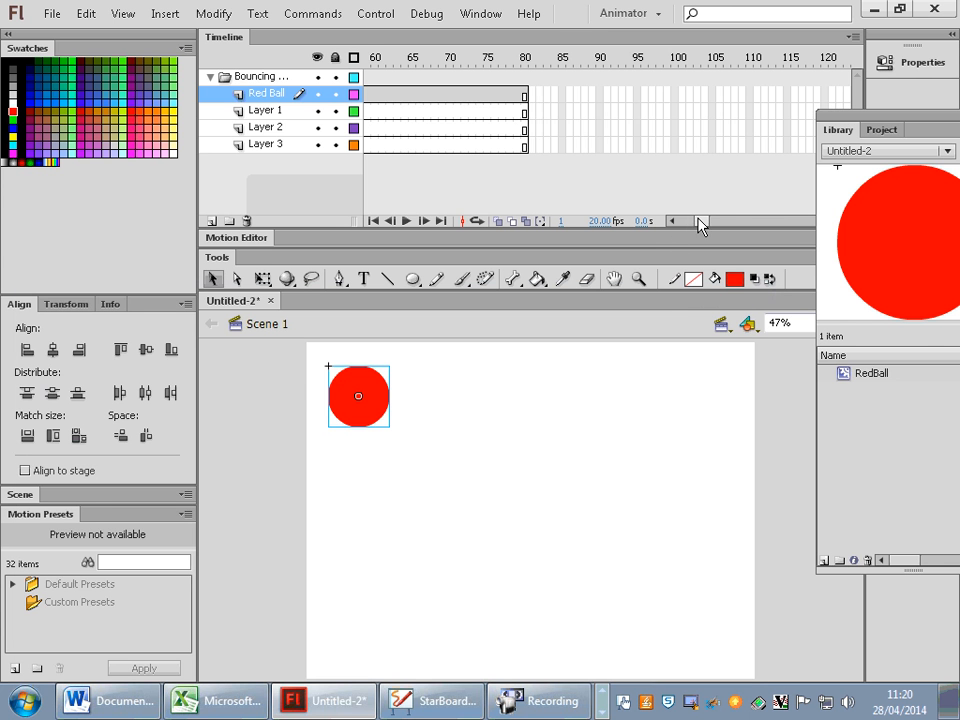
# - Undo the ball's move, the classic tween and the frame 20 keyframe on the Red Ball layer
pyautogui.moveTo(699, 221); pyautogui.dragTo(671, 221)
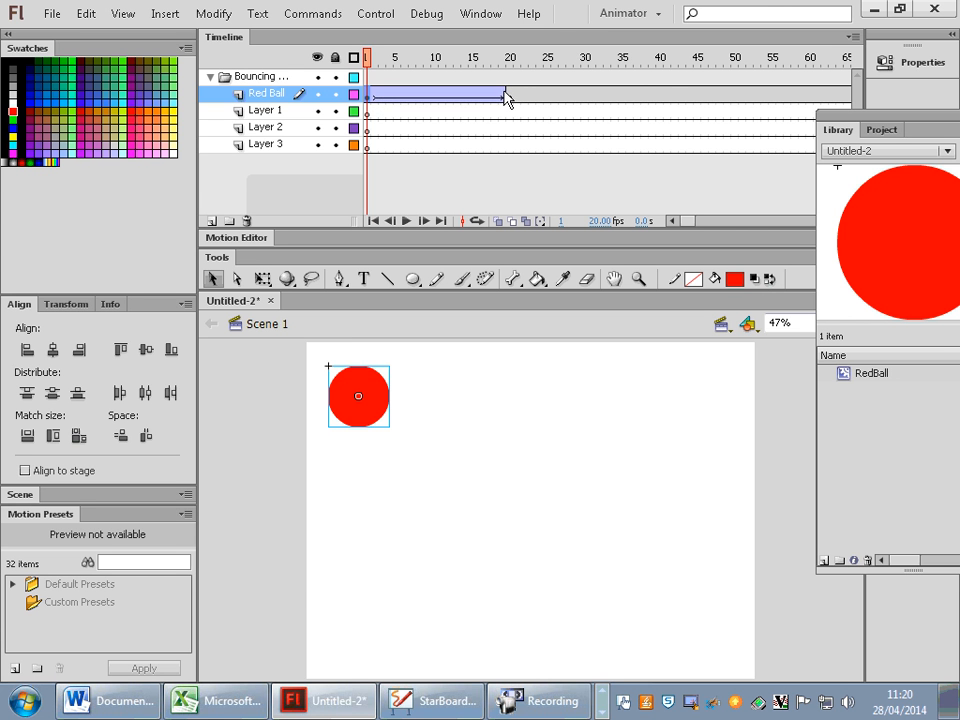
pyautogui.moveTo(505, 97); pyautogui.dragTo(509, 97)
pyautogui.press('Return')
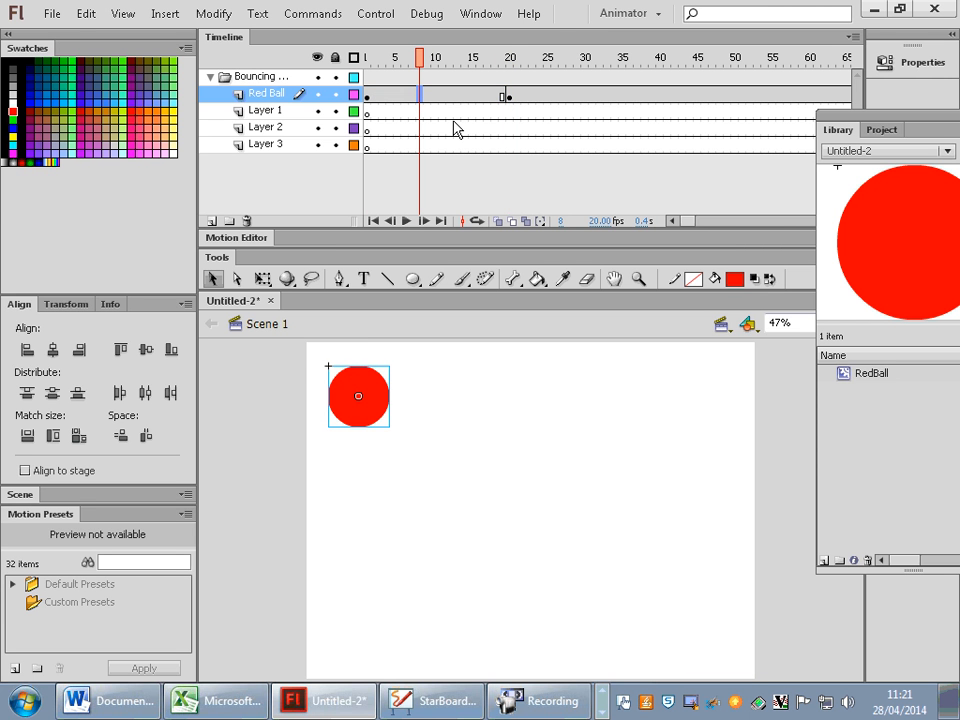
pyautogui.hotkey('ctrl', 'z')
pyautogui.hotkey('ctrl', 'z')
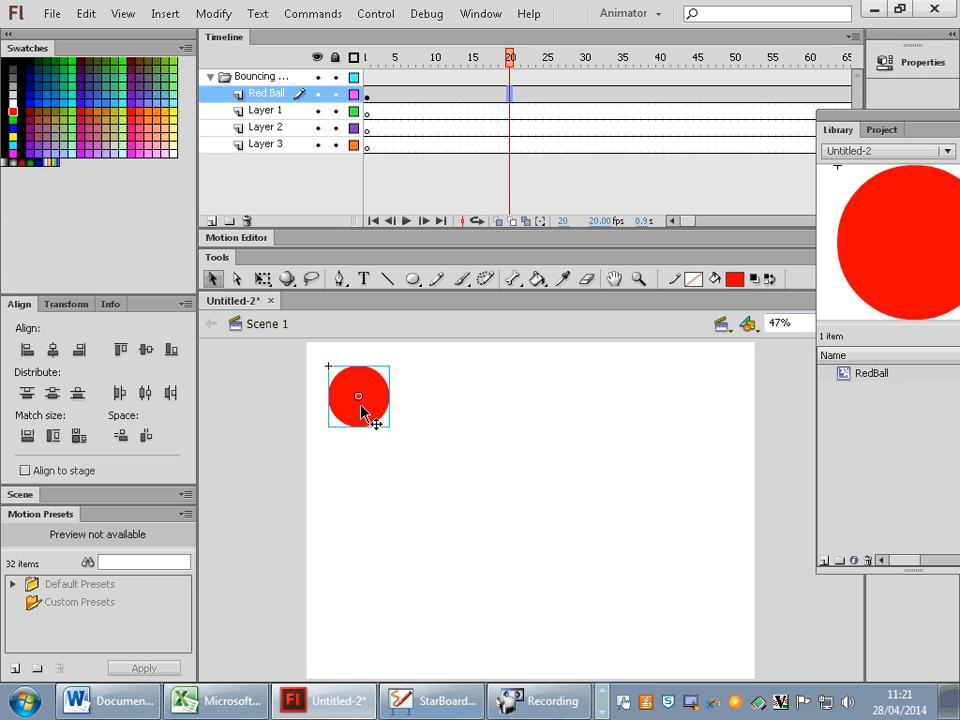
# - Create a motion tween on the Red Ball layer and insert keyframes at frames 20, 40 and 60
pyautogui.rightClick(399, 95)
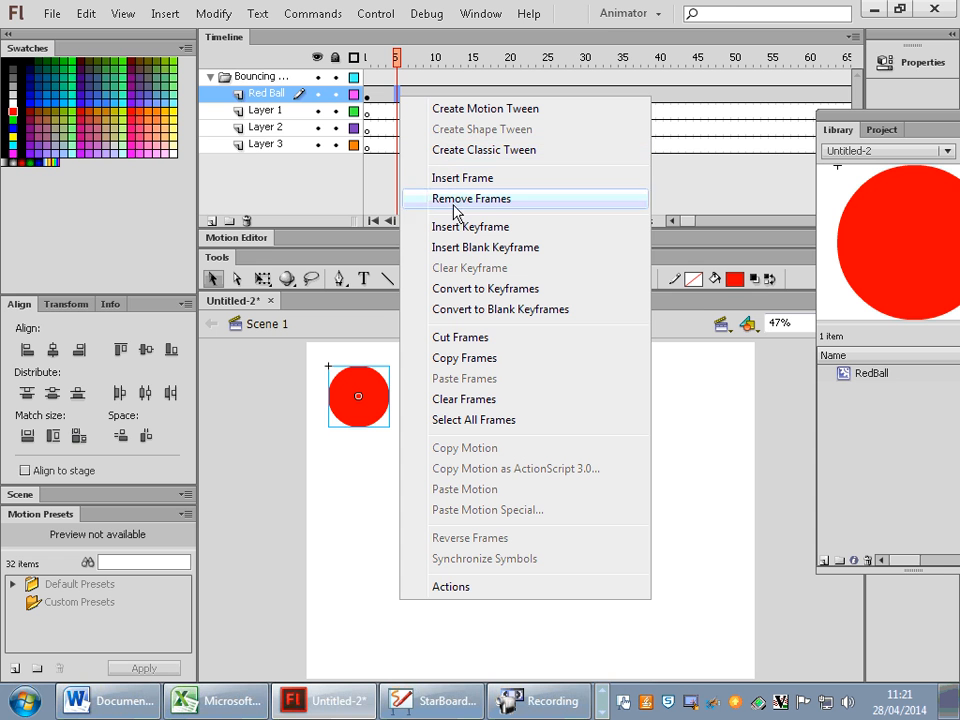
pyautogui.click(490, 109)
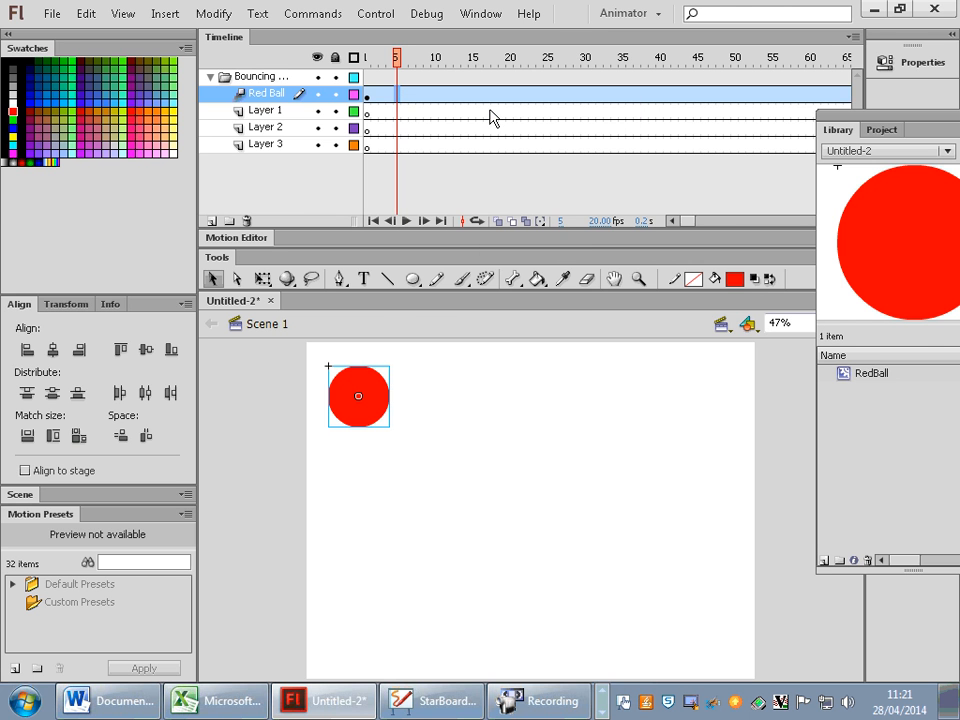
pyautogui.click(513, 95)
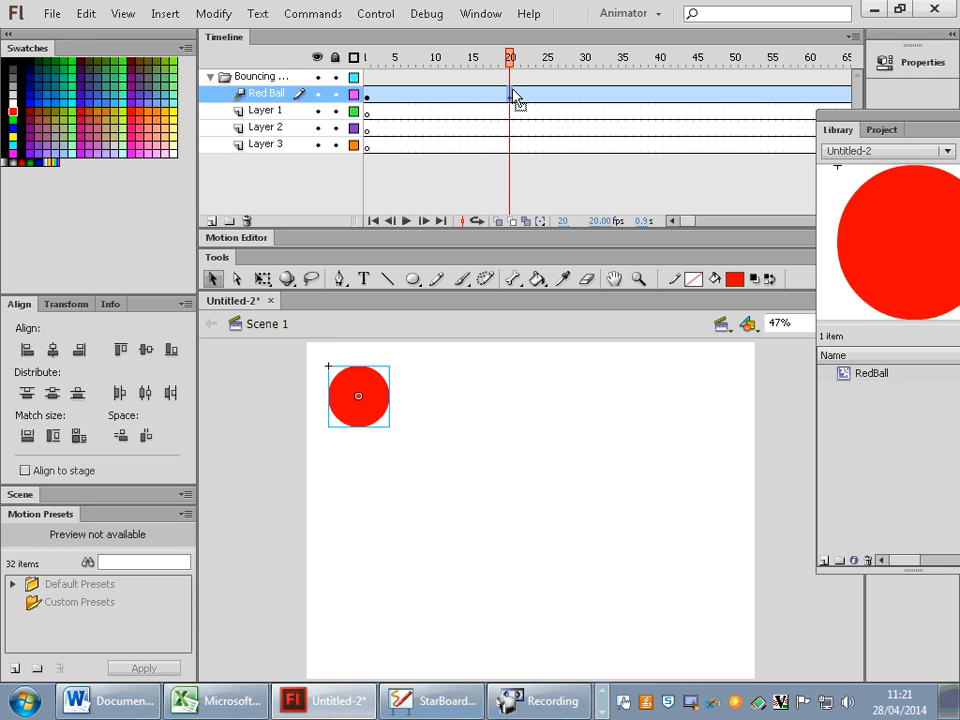
pyautogui.click(660, 97)
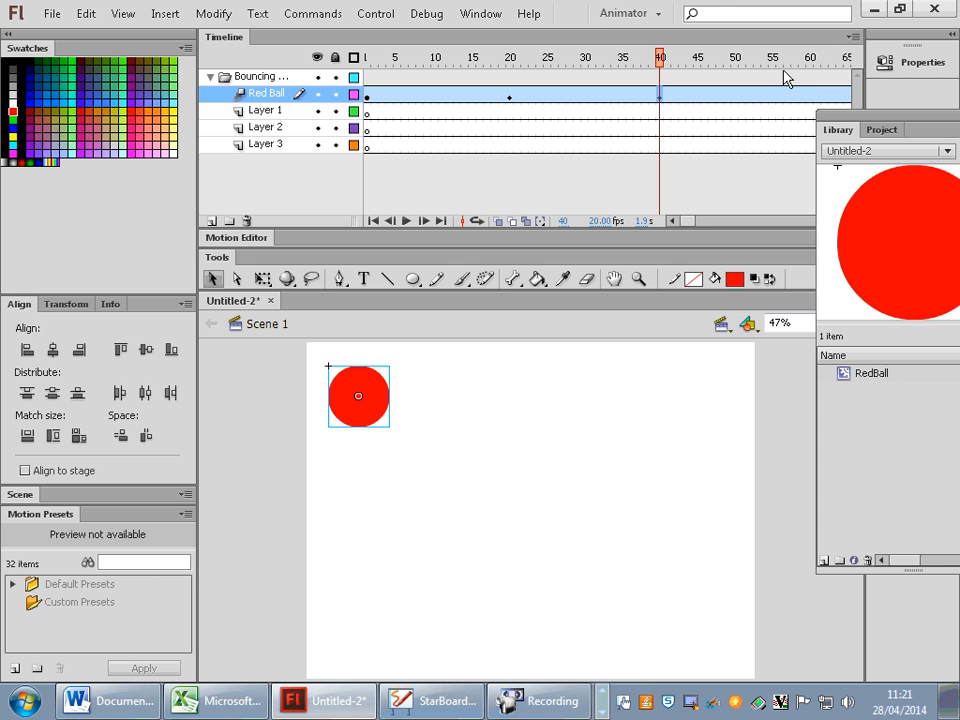
pyautogui.click(814, 100)
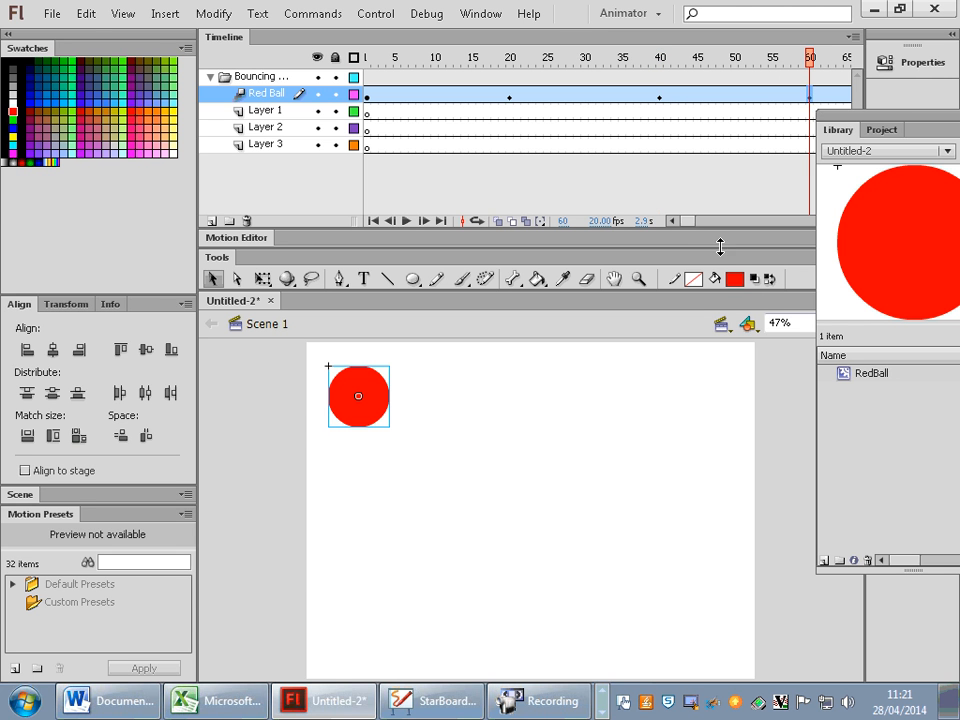
pyautogui.moveTo(691, 221); pyautogui.dragTo(687, 220)
# - Move the ball at frame 20 to the stage's right edge, slightly below its starting height, and preview the motion
pyautogui.click(508, 97)
pyautogui.moveTo(360, 396); pyautogui.dragTo(723, 468)
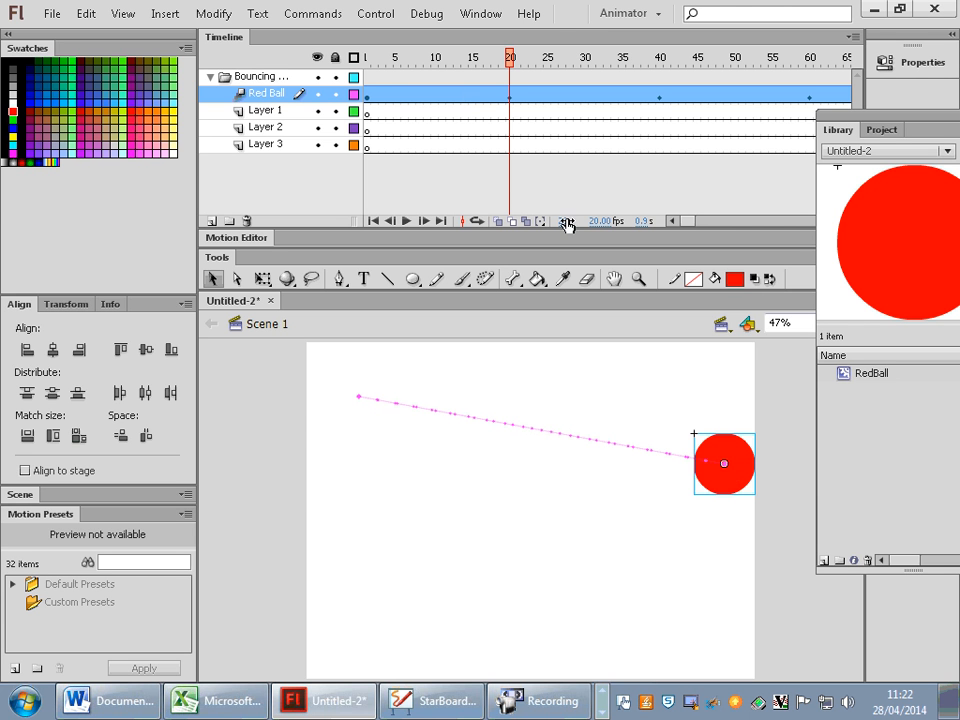
pyautogui.moveTo(510, 57); pyautogui.dragTo(513, 103)
# - Bend the motion path between frames 1 and 20 into an upward arc and preview the ball following it
pyautogui.click(513, 100)
pyautogui.moveTo(533, 431); pyautogui.dragTo(551, 368)
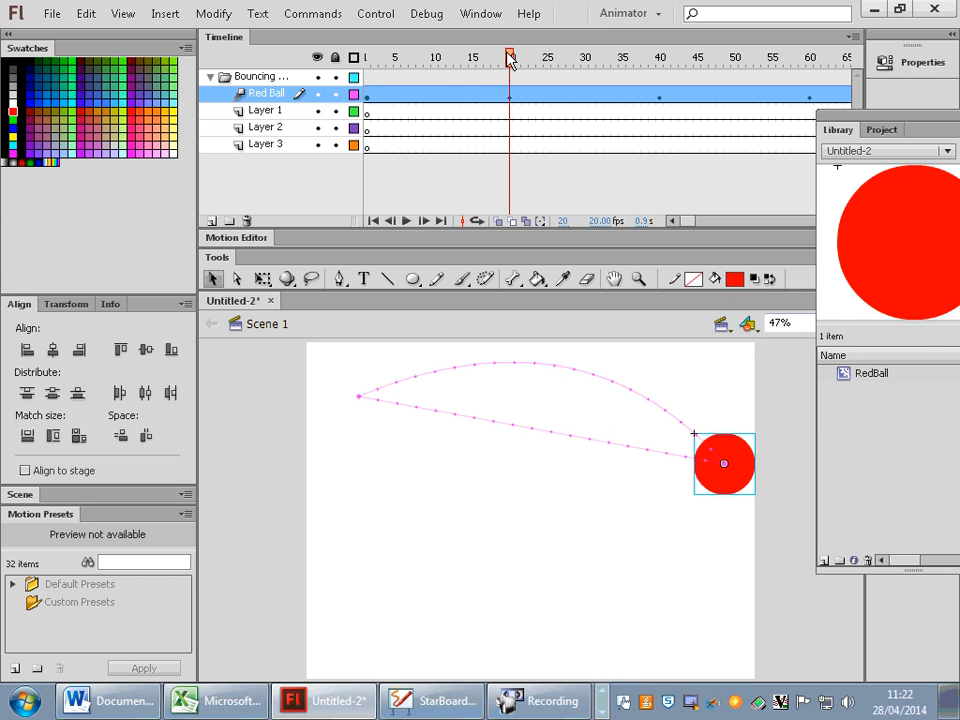
pyautogui.moveTo(509, 57); pyautogui.dragTo(512, 108)
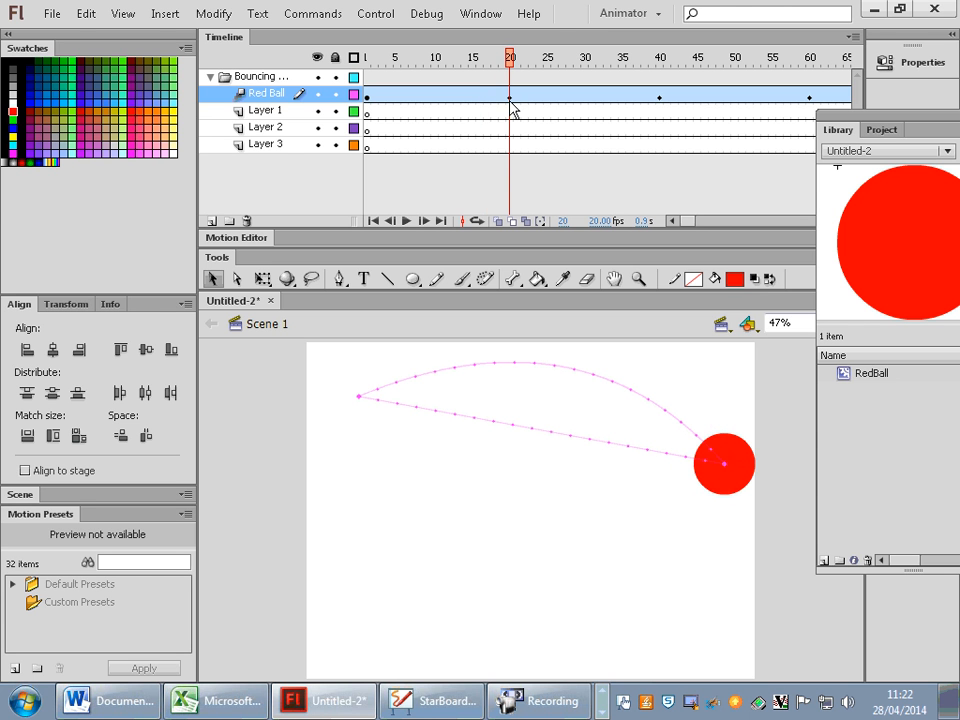
# - Try to move the ball at frame 40 downward, and return from the RedBall symbol to Scene 1
pyautogui.click(512, 108)
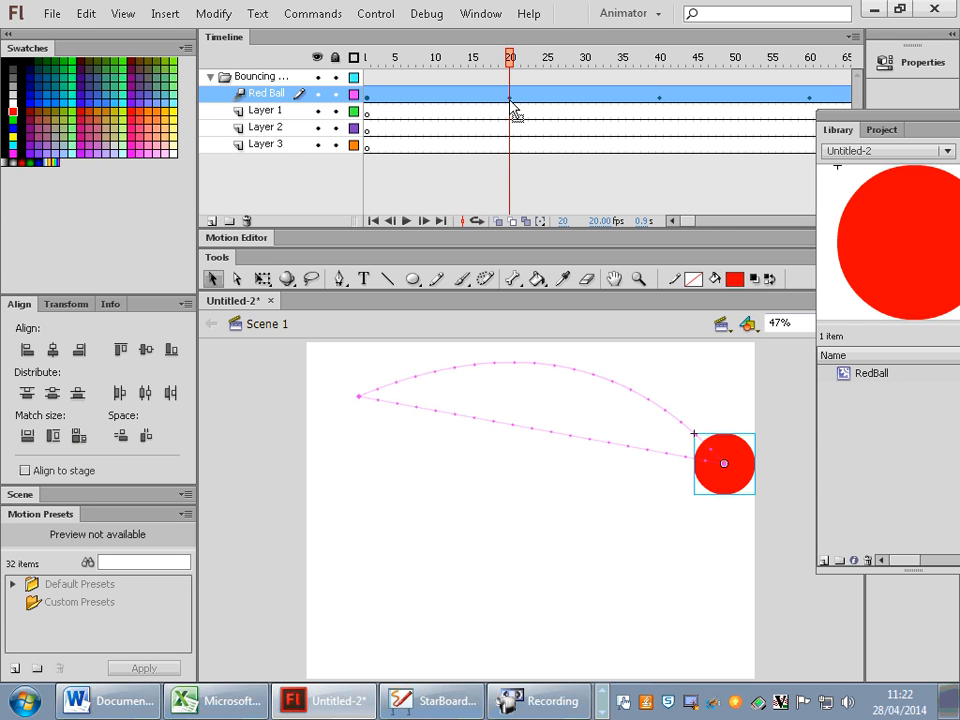
pyautogui.click(661, 103)
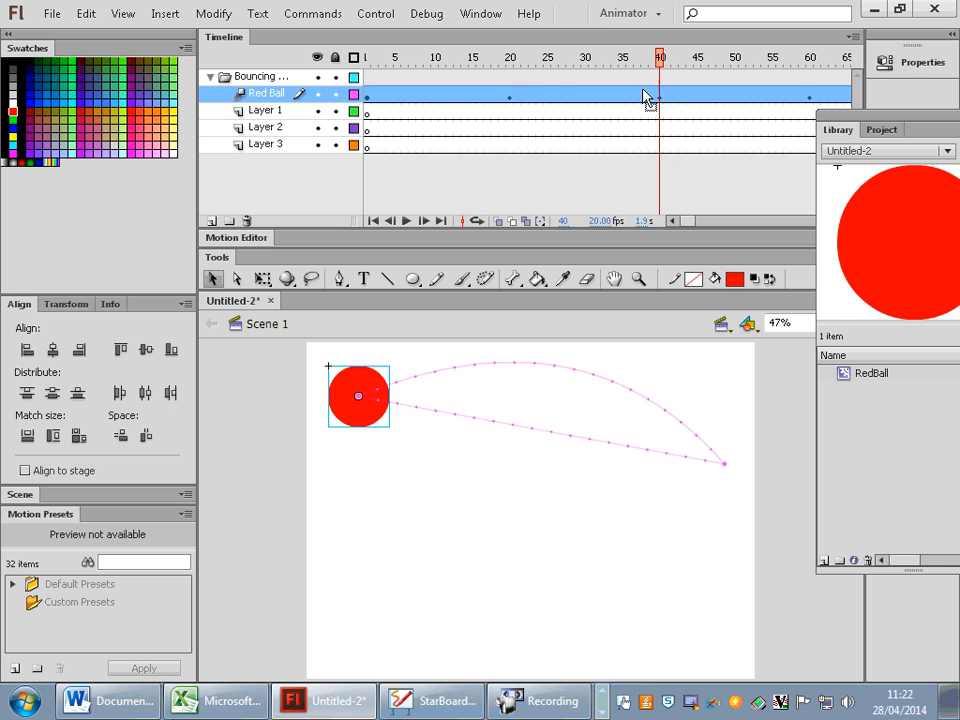
pyautogui.moveTo(386, 406); pyautogui.dragTo(376, 547)
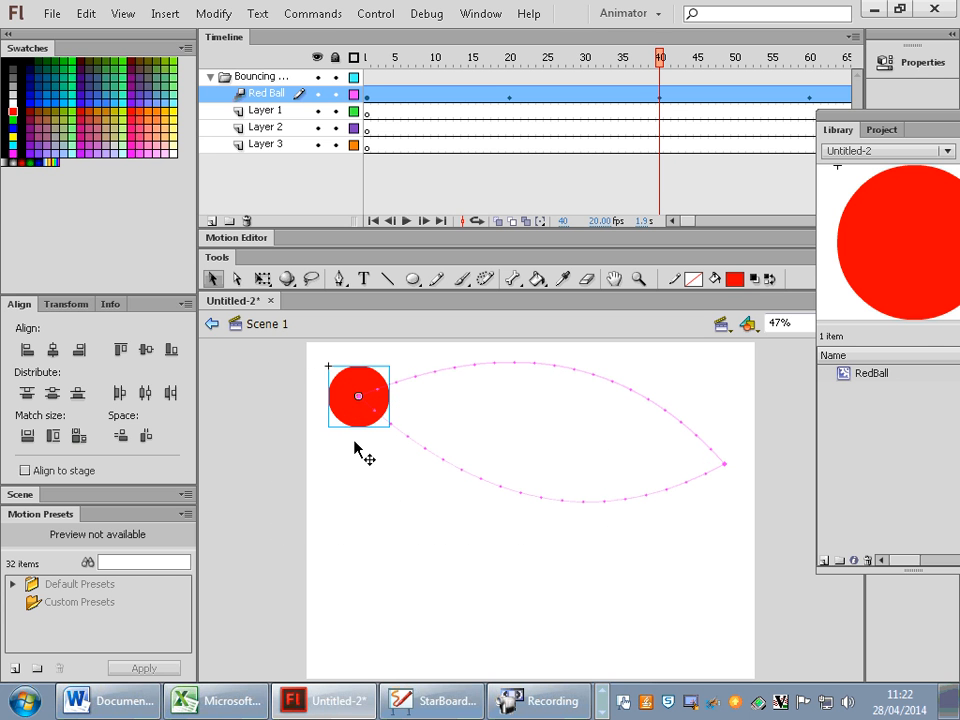
pyautogui.doubleClick(376, 412)
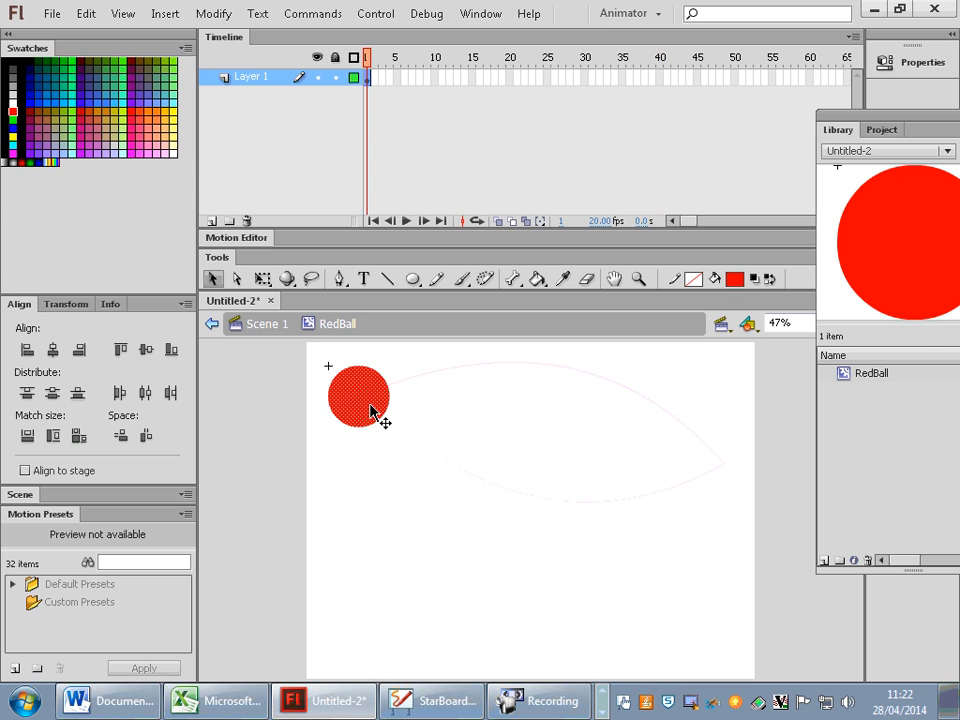
pyautogui.click(263, 328)
pyautogui.hotkey('ctrl', 'z')
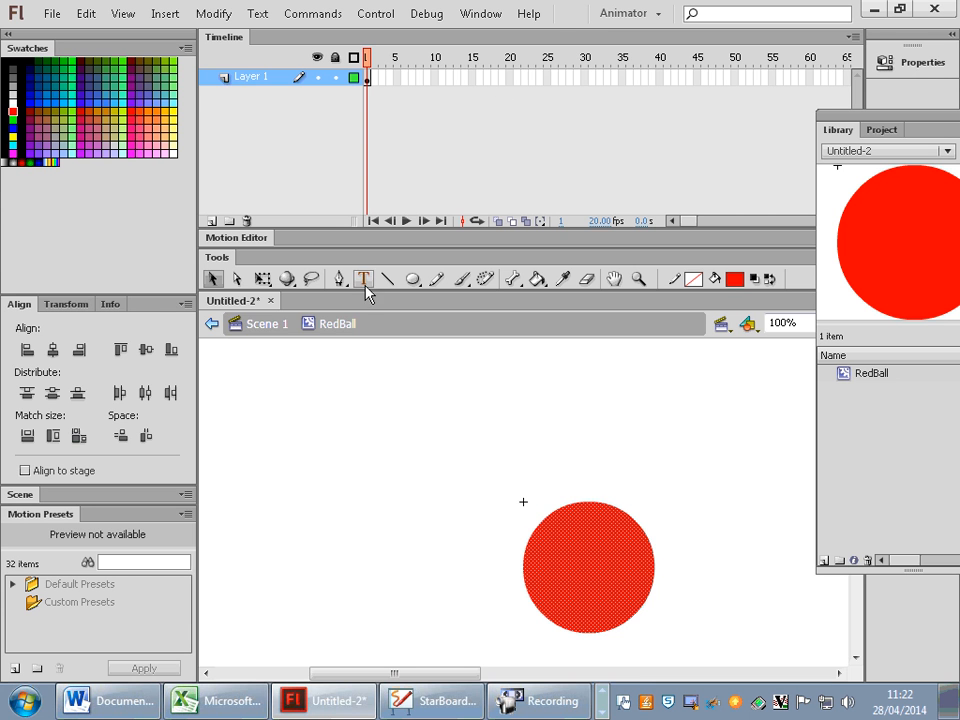
pyautogui.click(251, 326)
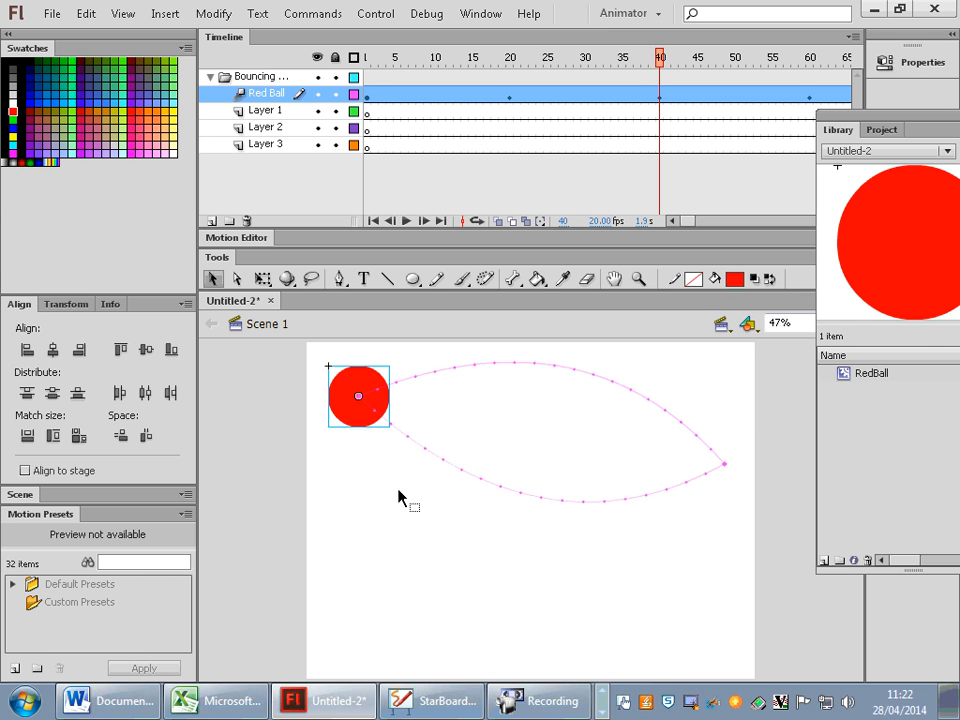
# - Undo the motion path bends, keeping the ball's move to the stage's right edge at frame 20
pyautogui.click(393, 530)
pyautogui.hotkey('ctrl', 'z')
pyautogui.hotkey('ctrl', 'z')
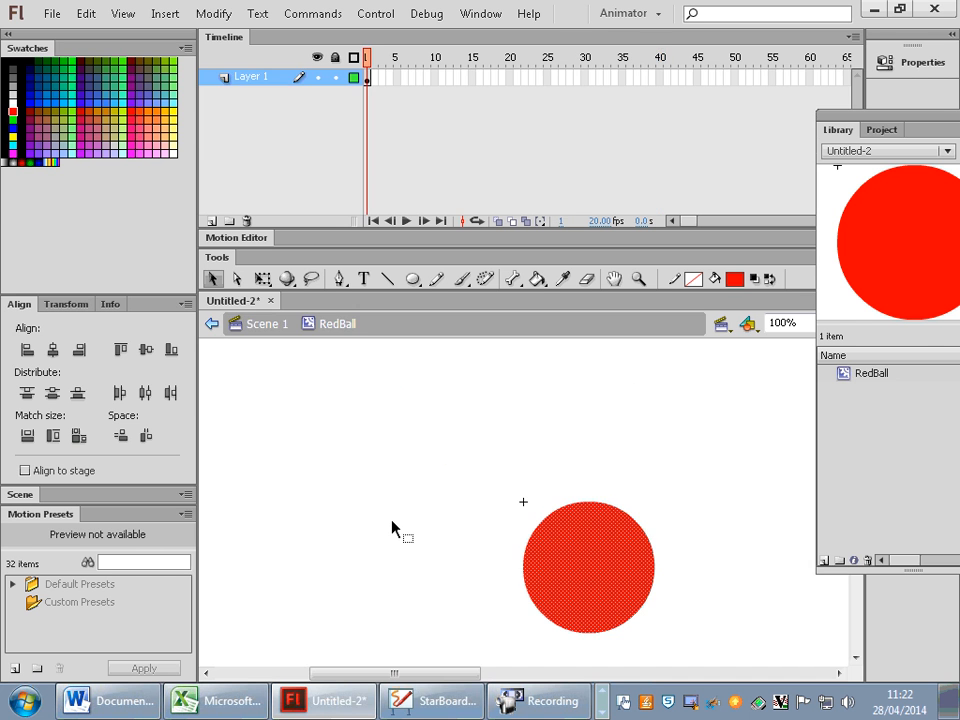
pyautogui.hotkey('ctrl', 'z')
pyautogui.hotkey('ctrl', 'z')
pyautogui.hotkey('ctrl', 'z')
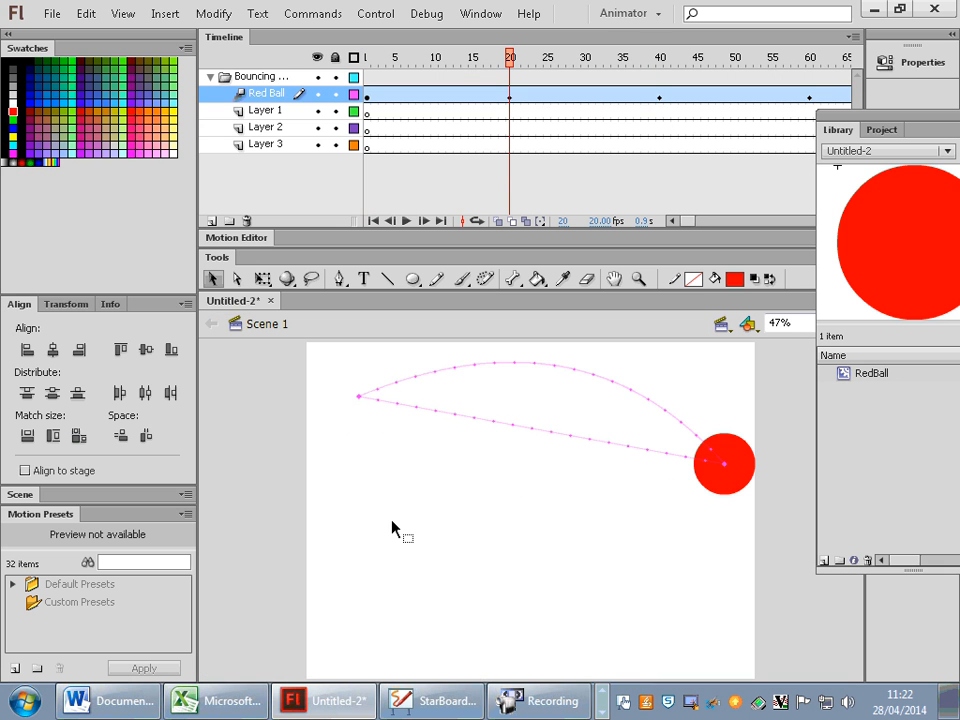
pyautogui.hotkey('ctrl', 'z')
pyautogui.hotkey('ctrl', 'z')
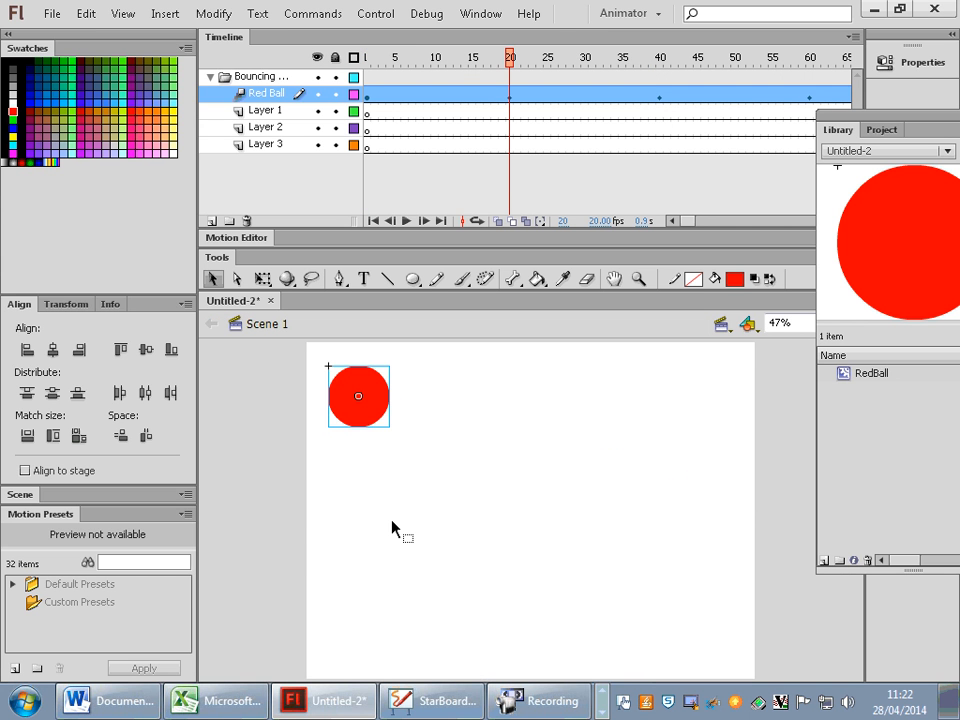
pyautogui.hotkey('ctrl', 'y')
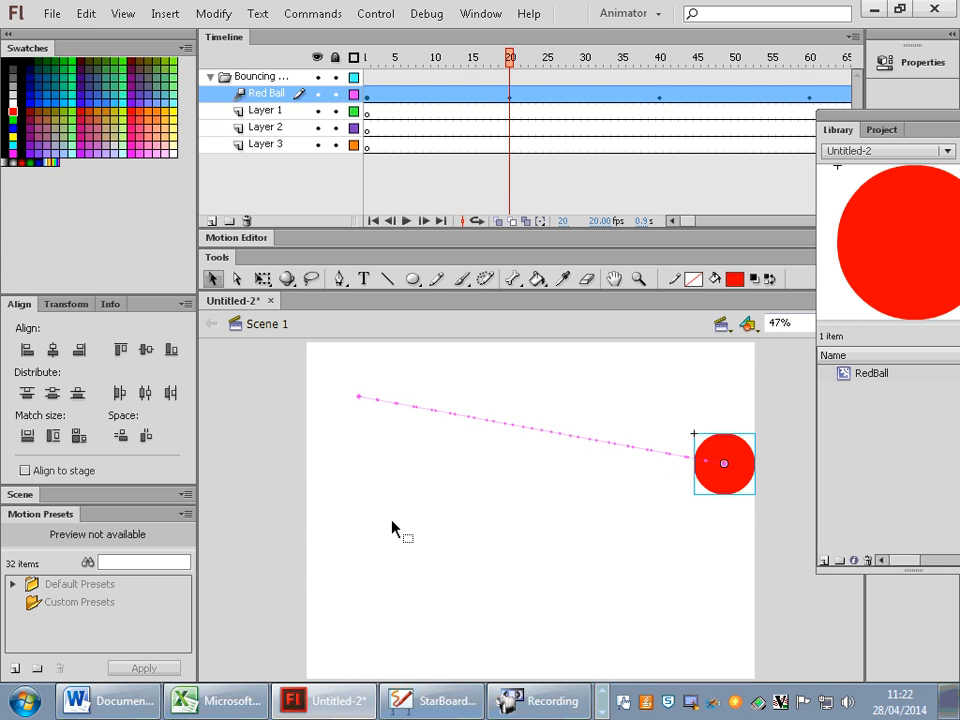
# - Move the ball to the stage's bottom edge at frame 40 and to the lower part of its left edge at frame 60
pyautogui.click(661, 99)
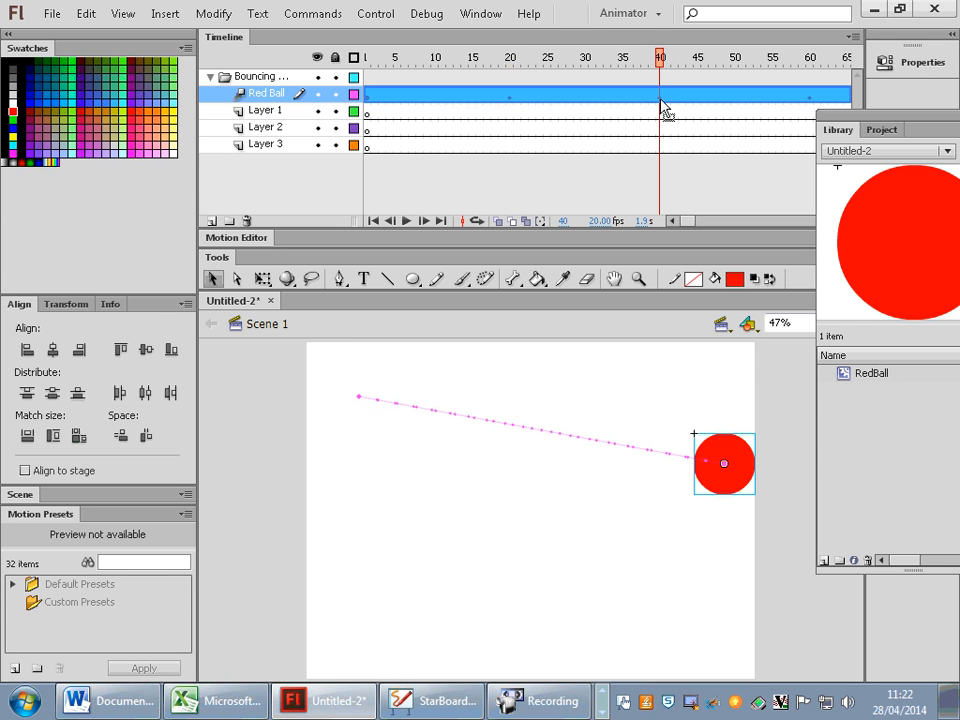
pyautogui.moveTo(363, 404); pyautogui.dragTo(576, 637)
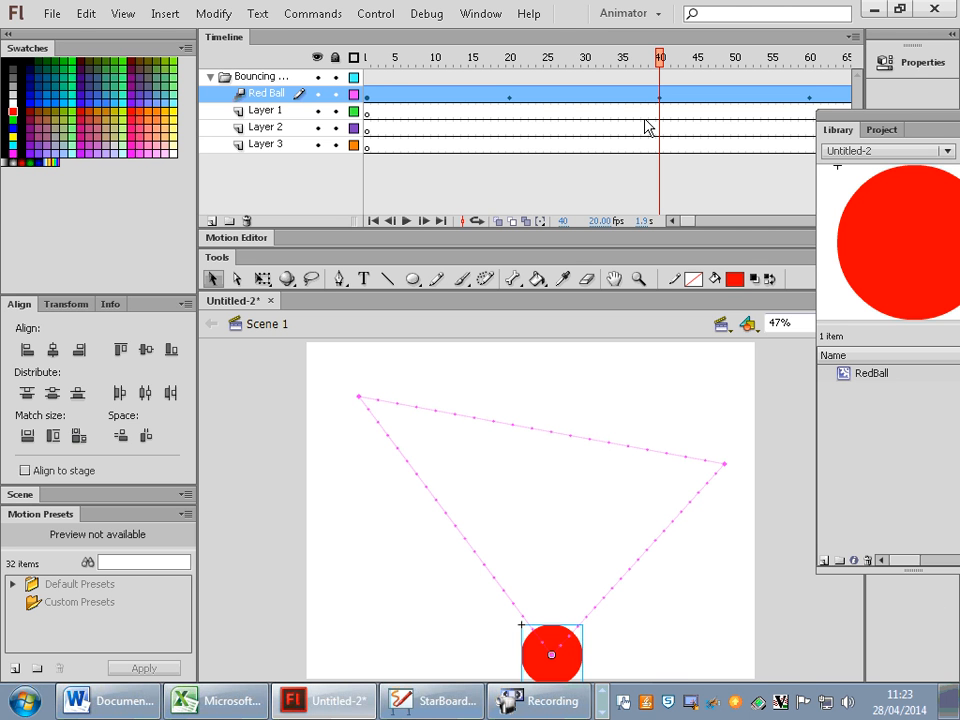
pyautogui.click(810, 97)
pyautogui.moveTo(566, 649); pyautogui.dragTo(340, 578)
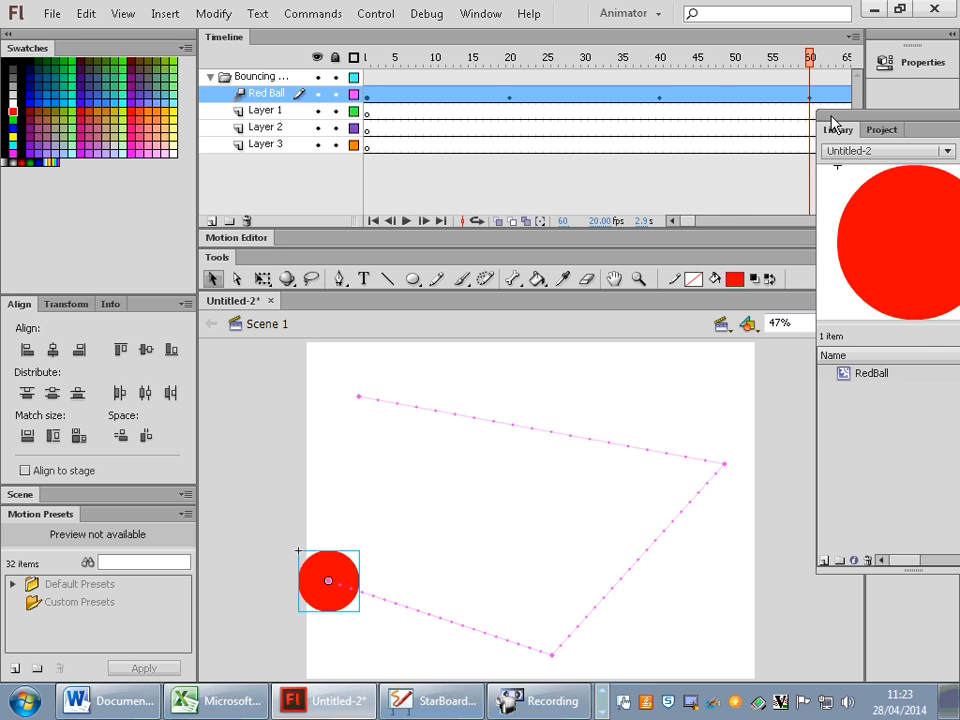
# - Move the ball at frame 80 to the stage's top edge, near its starting position
pyautogui.moveTo(683, 221)
pyautogui.mouseDown()
pyautogui.moveTo(701, 223)
pyautogui.moveTo(685, 207)
pyautogui.mouseUp()
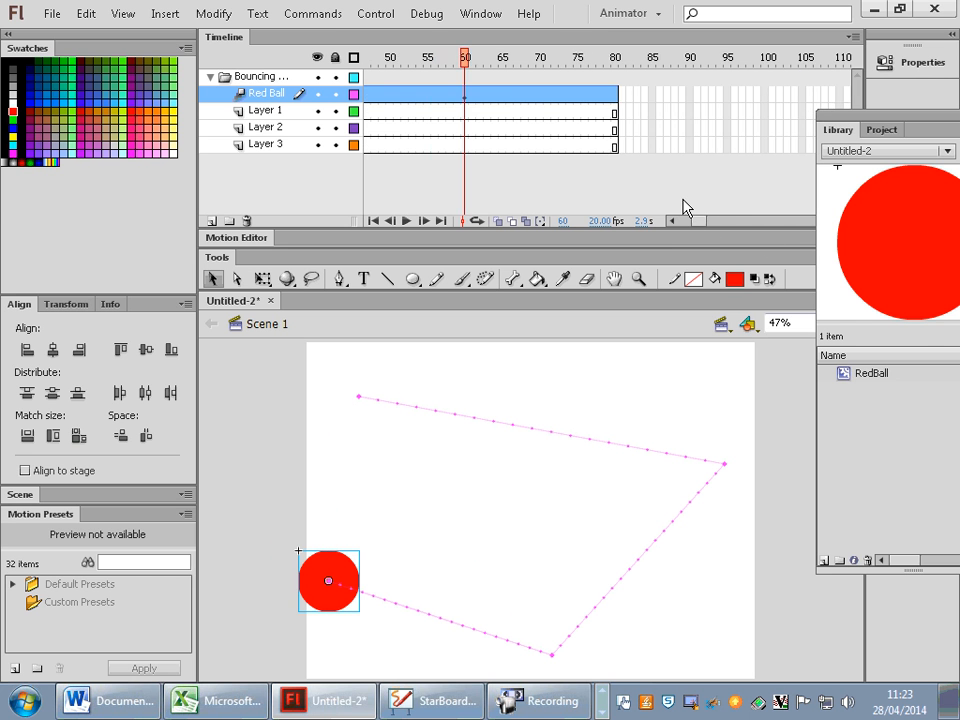
pyautogui.click(615, 94)
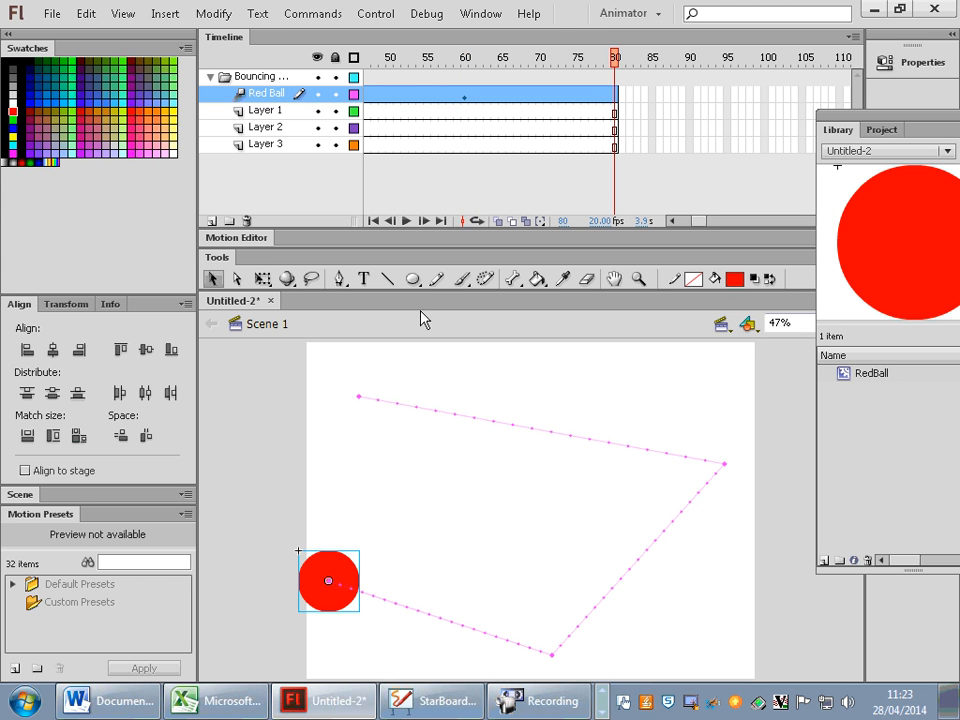
pyautogui.moveTo(325, 575); pyautogui.dragTo(342, 363)
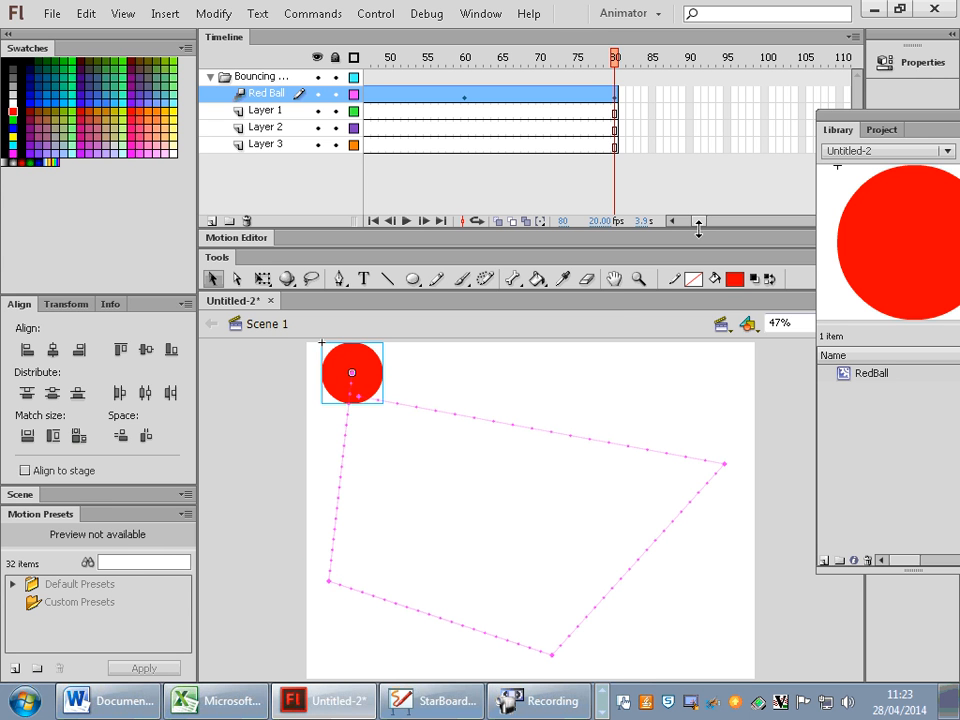
# - Go back to frame 1 on the Red Ball layer and test the movie in a maximized player window
pyautogui.moveTo(698, 221); pyautogui.dragTo(671, 225)
pyautogui.click(368, 94)
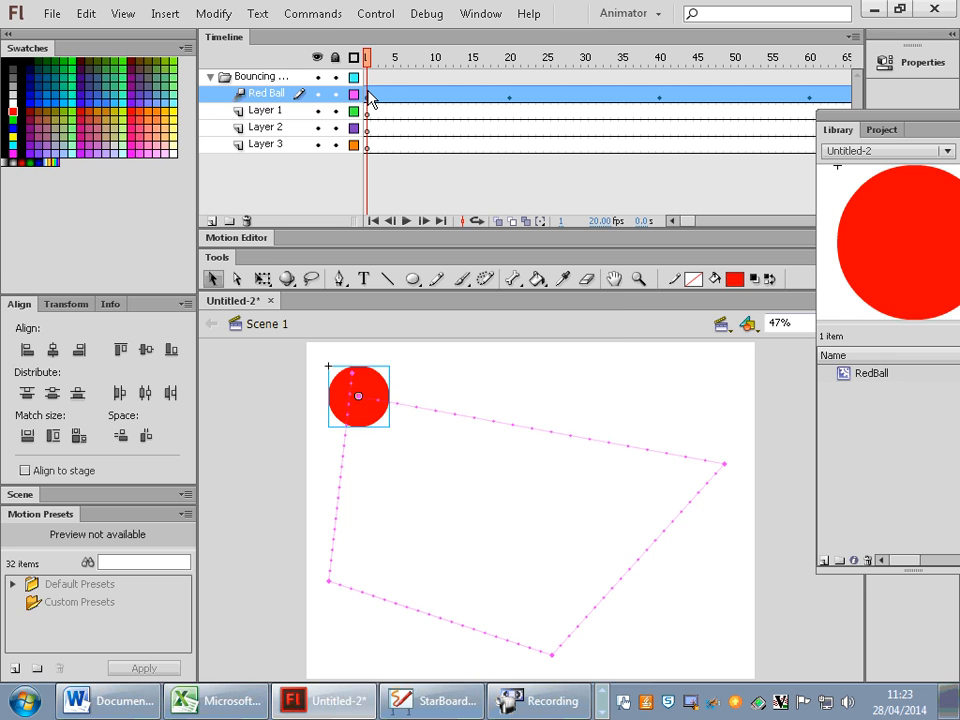
pyautogui.hotkey('ctrl', 'Return')
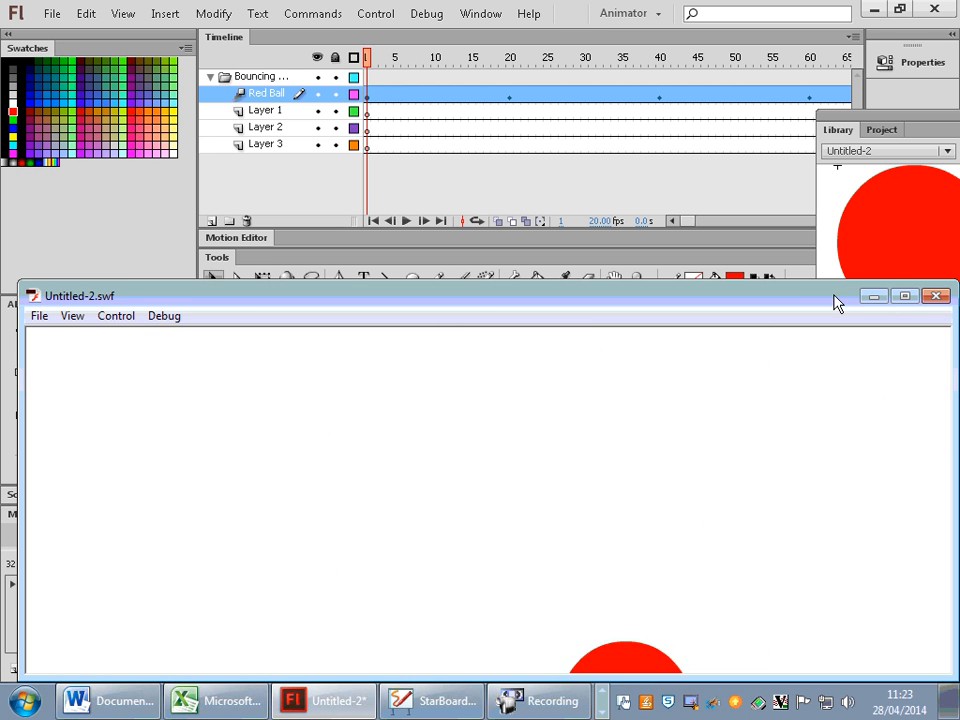
pyautogui.moveTo(836, 303); pyautogui.dragTo(817, 234)
pyautogui.click(846, 231)
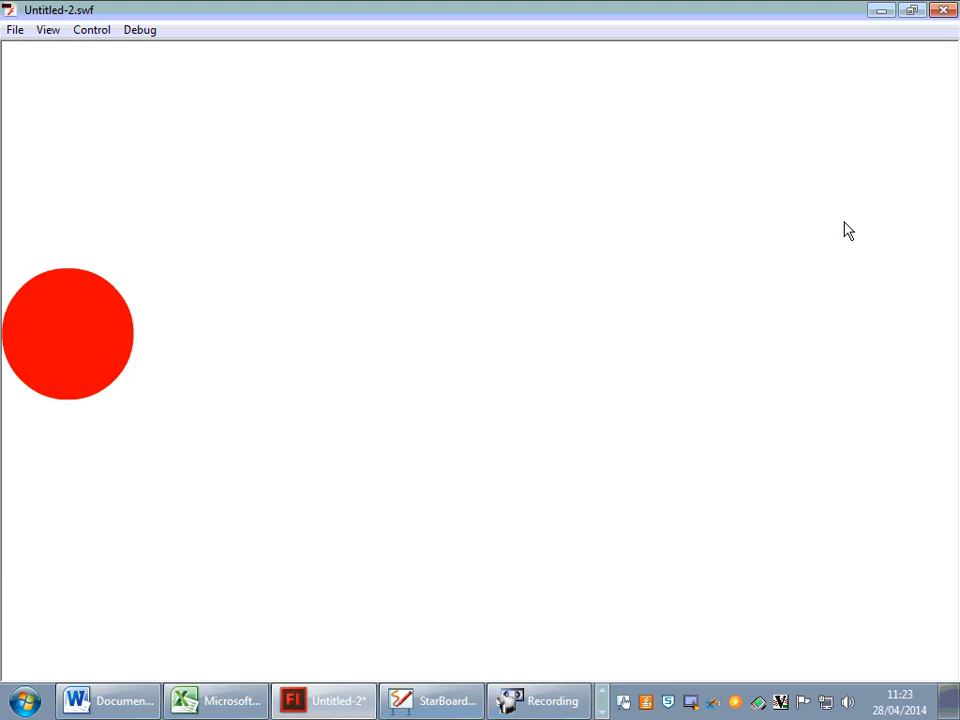